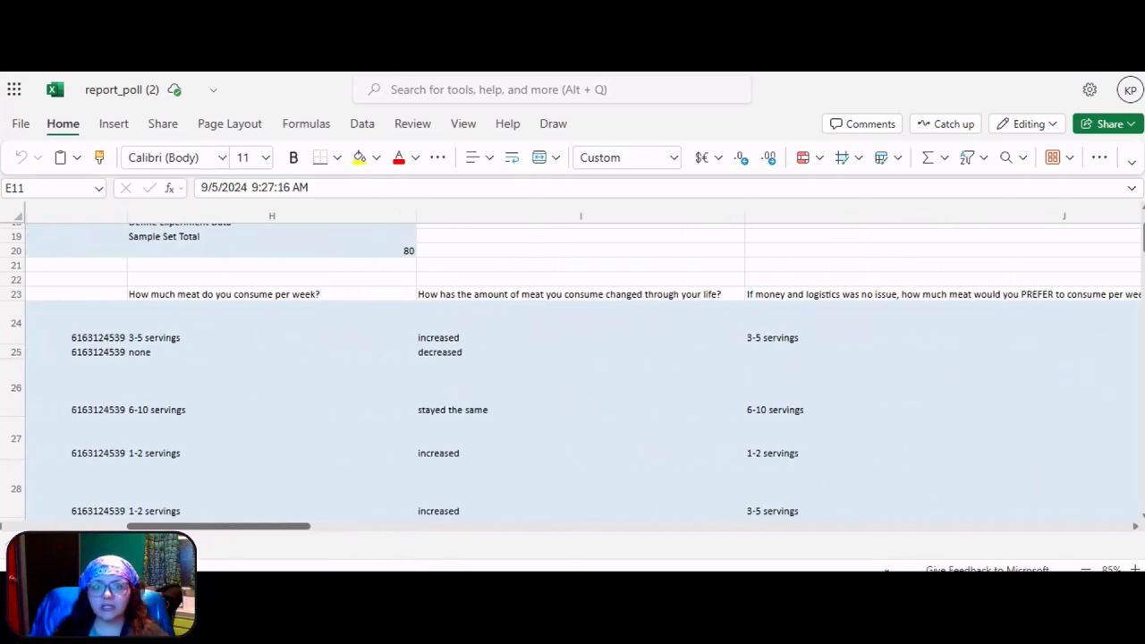
Review the responses under "How much meat do you consume per week?" in column H of the report_poll (2) workbook
scroll(591, 371, "right", 1)
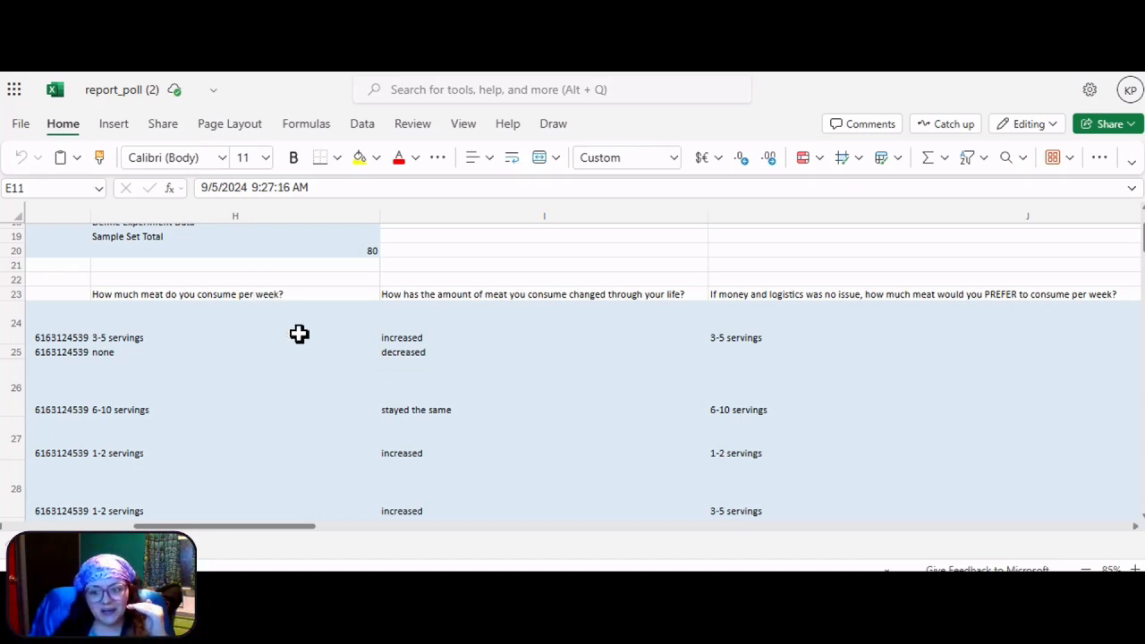
left_click_drag(279, 291, 266, 337)
scroll(276, 322, "down", 3)
scroll(276, 322, "down", 2)
scroll(268, 334, "down", 8)
scroll(265, 338, "up", 8)
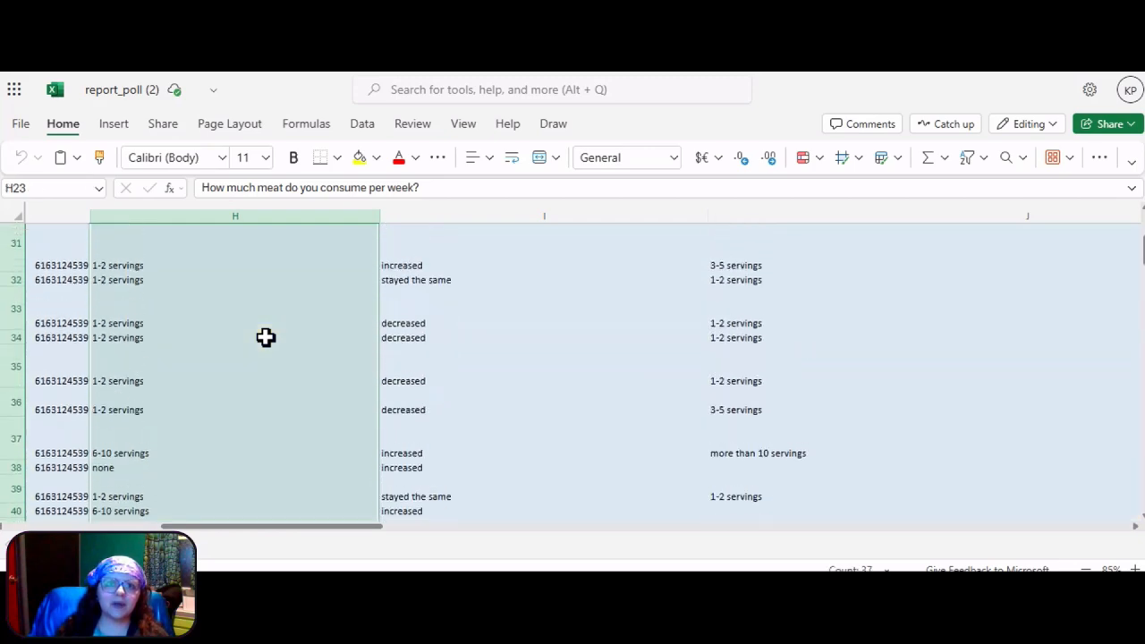
scroll(265, 338, "up", 6)
scroll(266, 332, "down", 3)
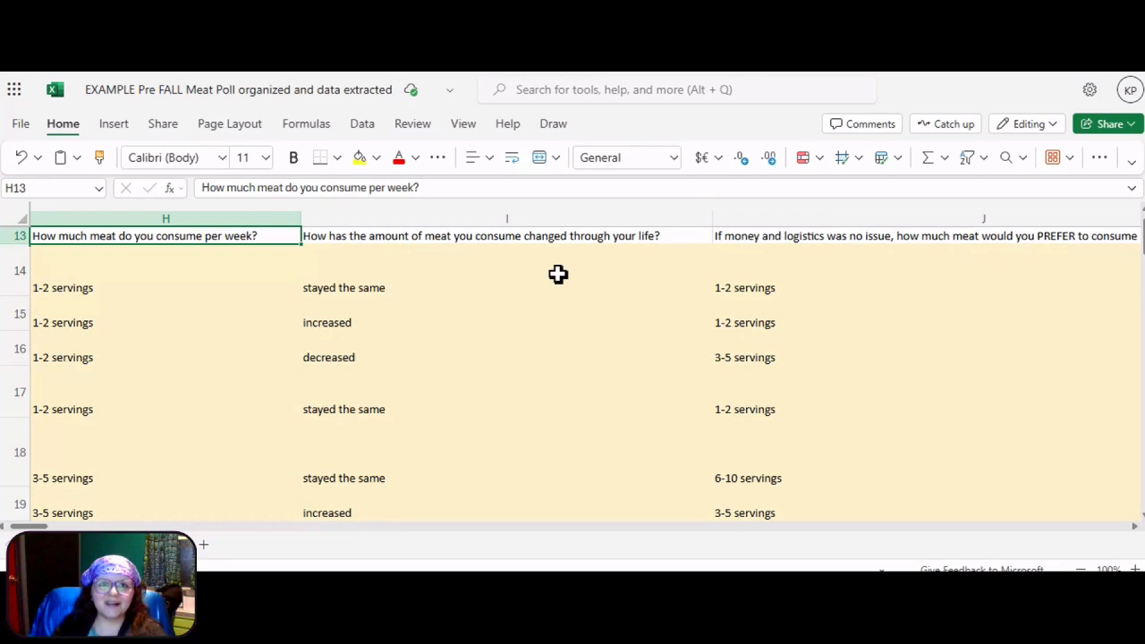
Copy the meat consumption question and its responses, H13:H69, from the example workbook into cell A1 of the sheet with the Serving Options table
left_click_drag(265, 257, 219, 277)
key("ctrl+c")
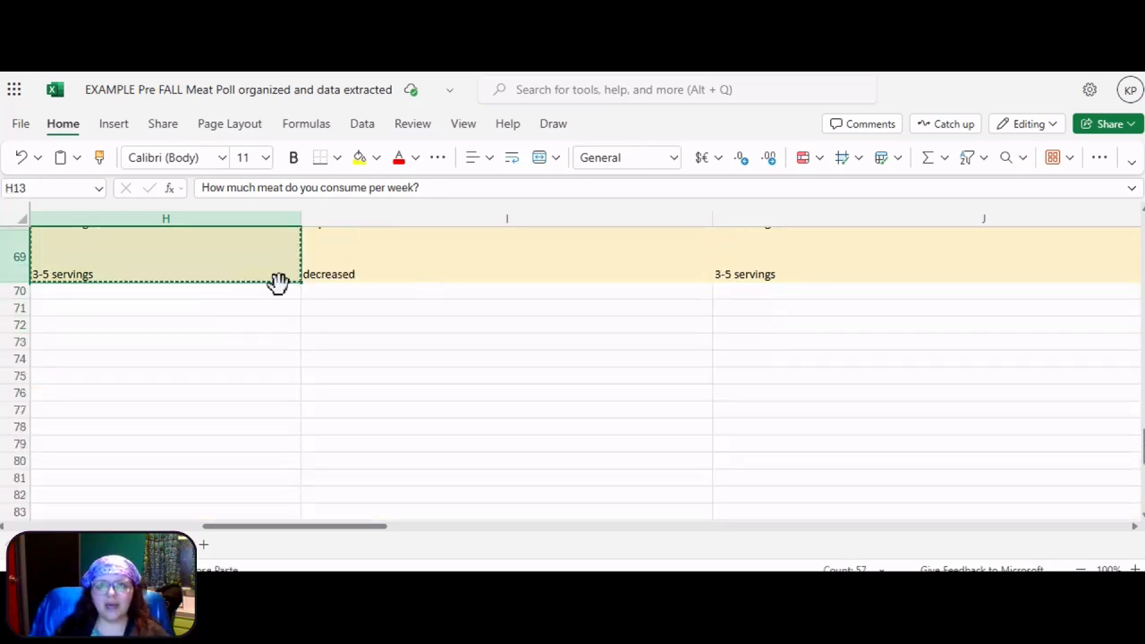
scroll(259, 286, "up", 10)
scroll(266, 279, "up", 10)
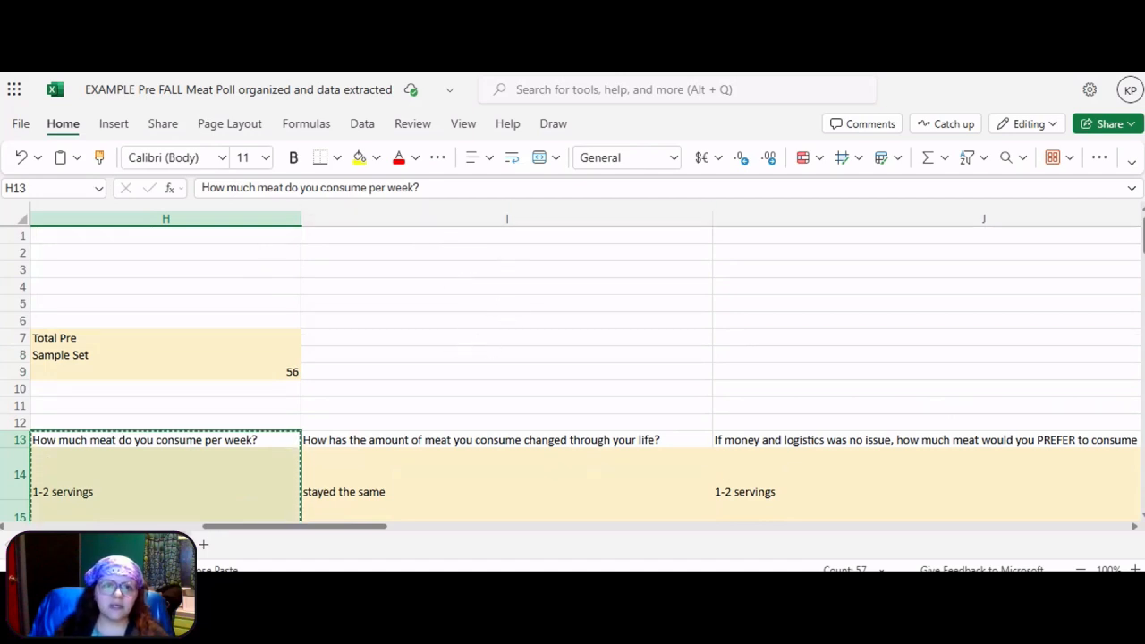
left_click(151, 544)
left_click(90, 232)
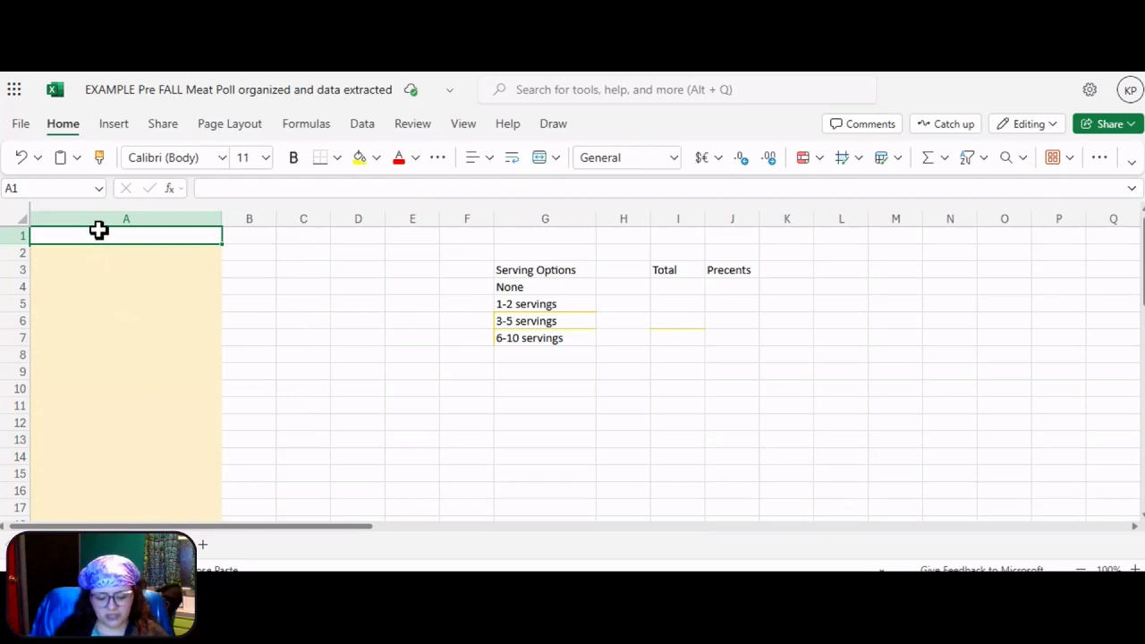
key("ctrl+v")
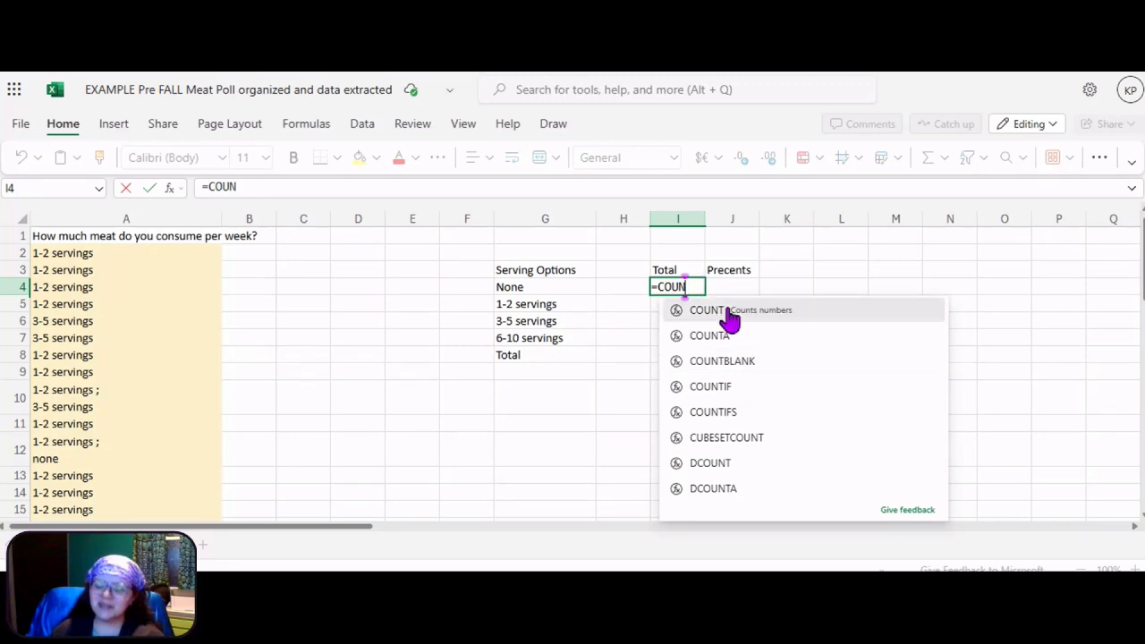
key("BackSpace")
key("BackSpace")
key("BackSpace")
key("BackSpace")
key("BackSpace")
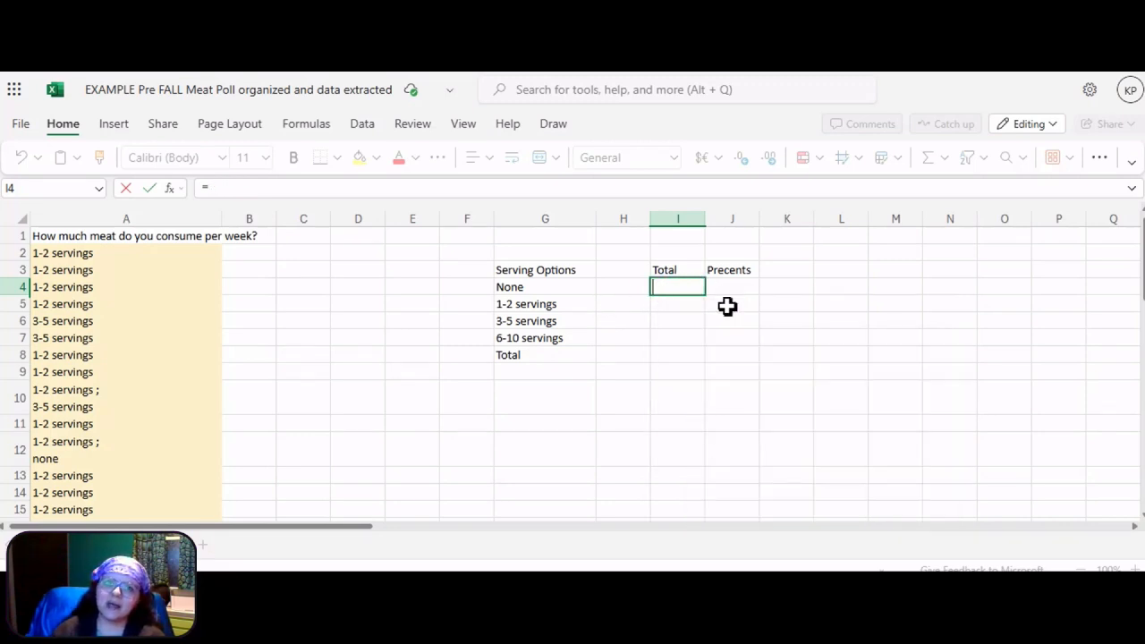
key("Escape")
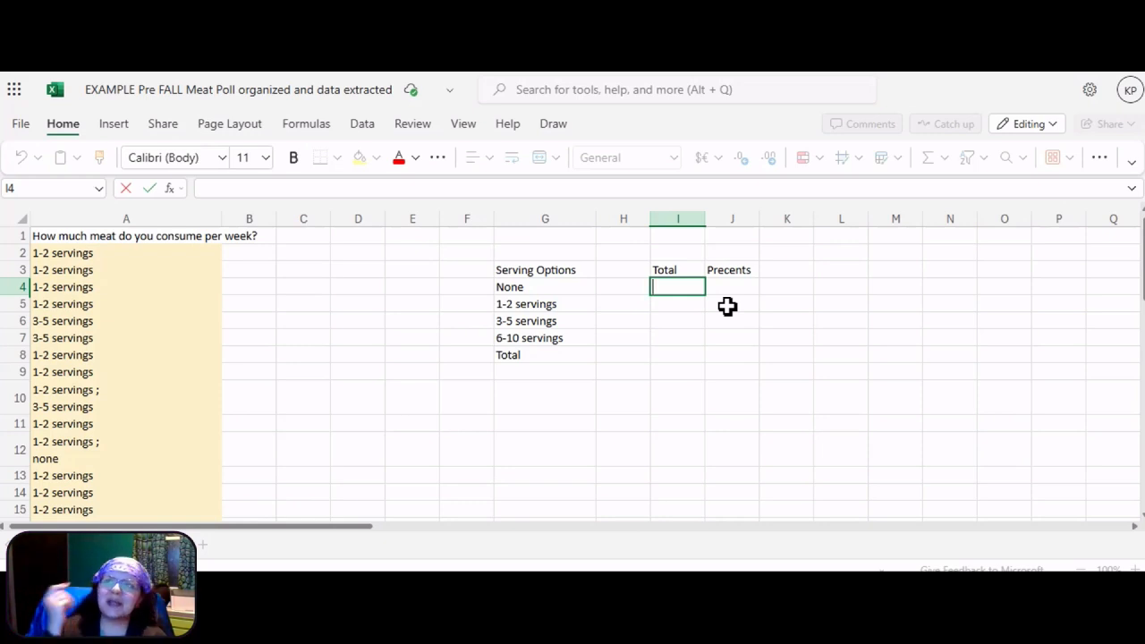
Enter =COUNTIF(A2:A57, "none") in cell I4 as the Total for the None serving option
type("=Count")
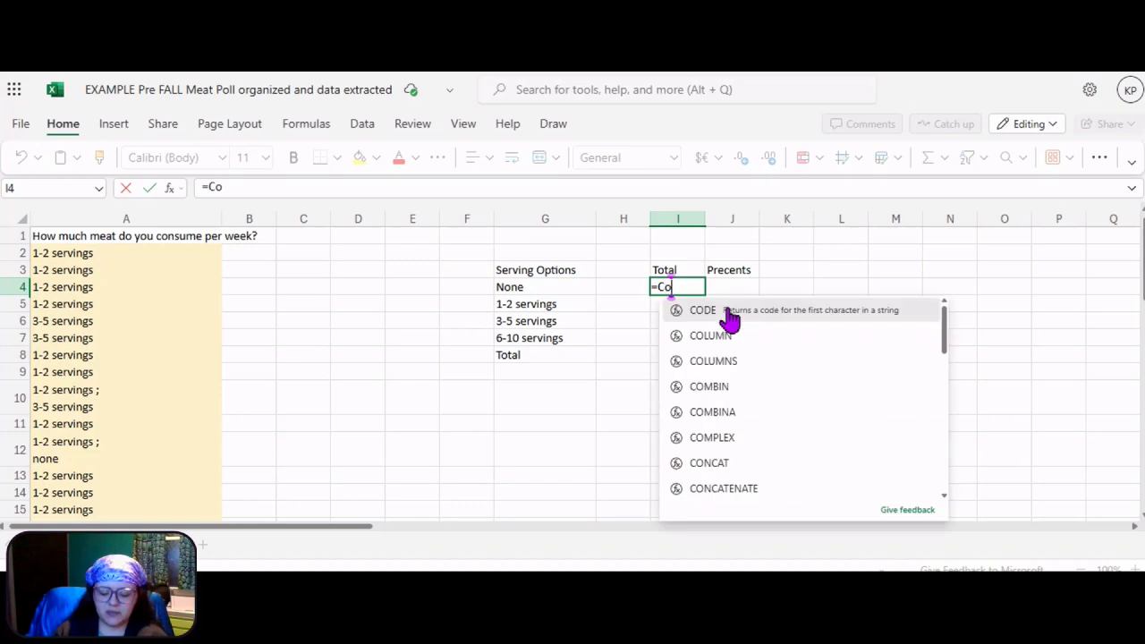
key("BackSpace")
key("BackSpace")
key("BackSpace")
key("BackSpace")
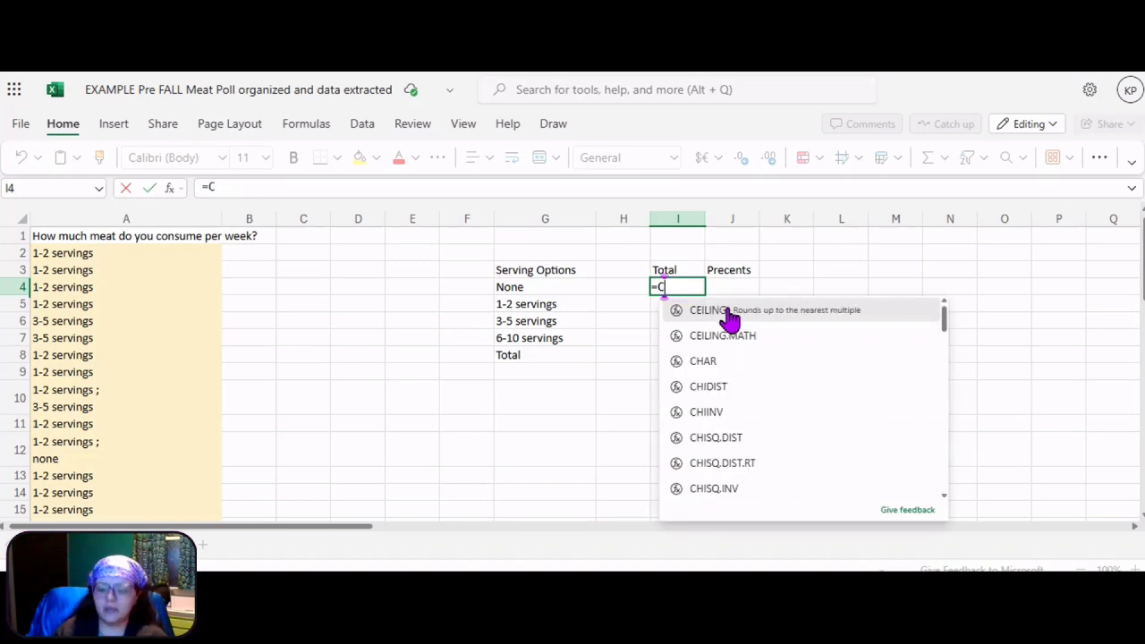
type("ount")
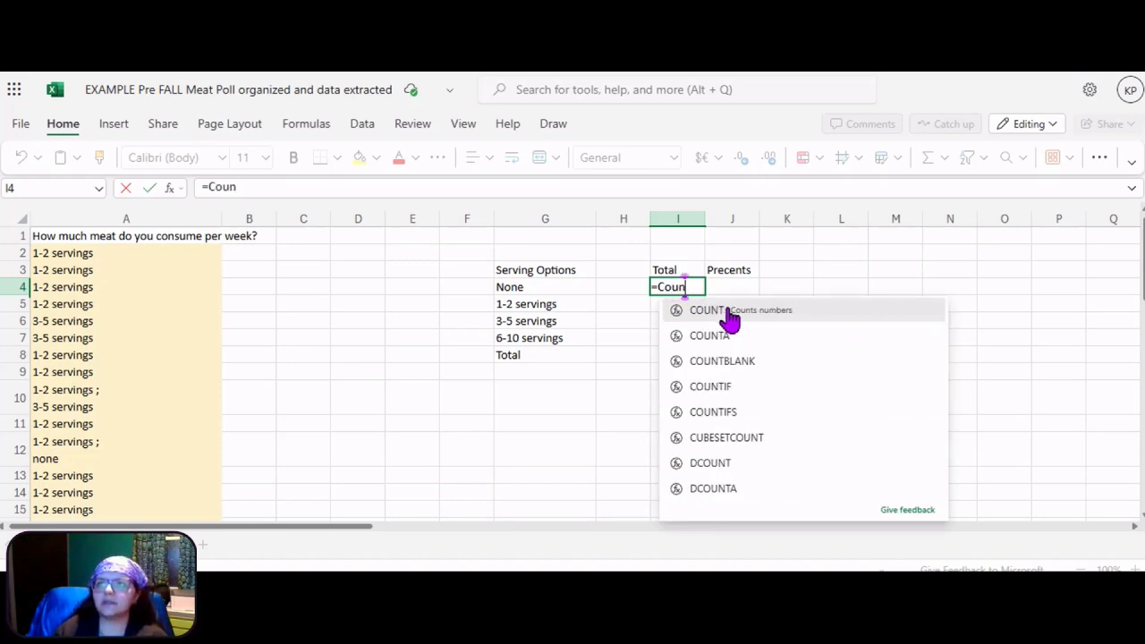
left_click(802, 405)
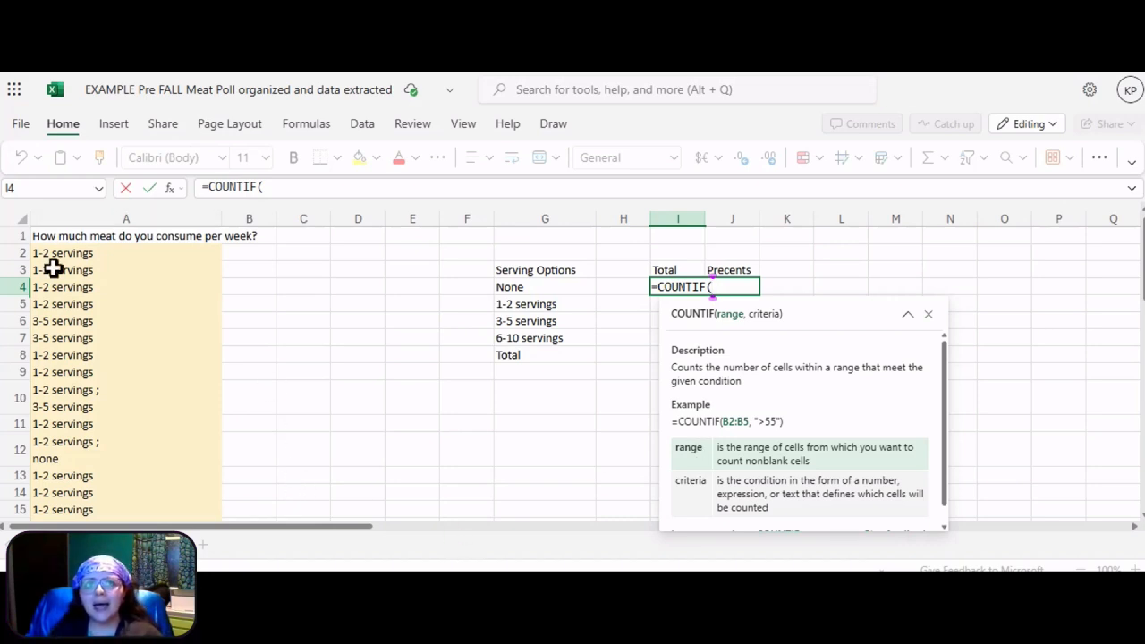
left_click_drag(58, 243, 77, 310)
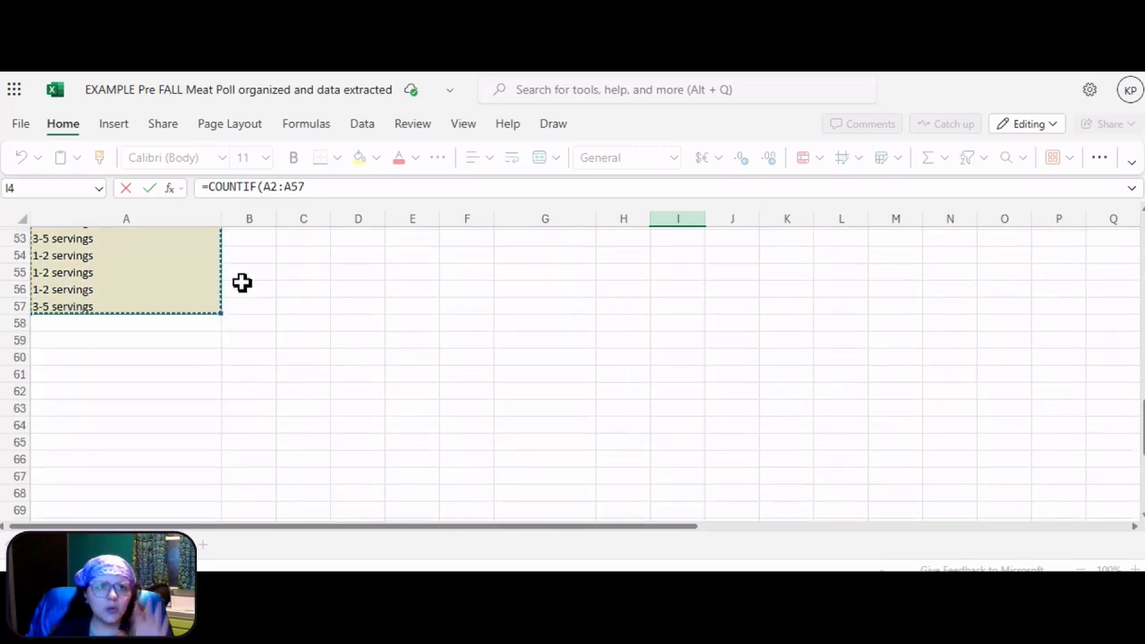
scroll(209, 304, "up", 15)
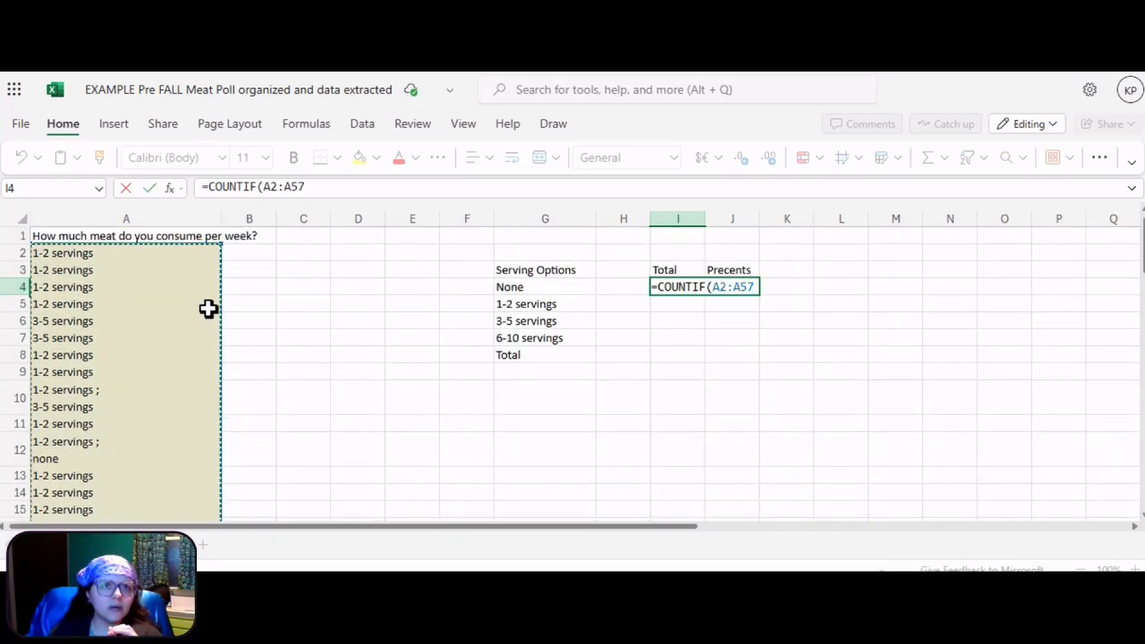
scroll(209, 304, "down", 15)
scroll(276, 277, "up", 15)
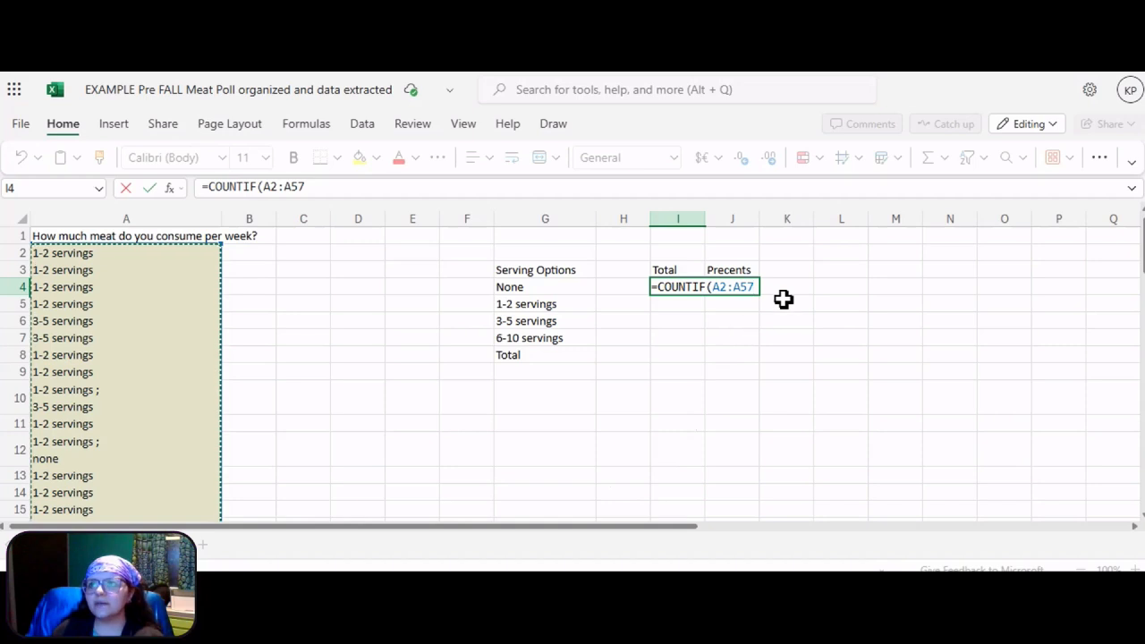
type(", \"none\"")
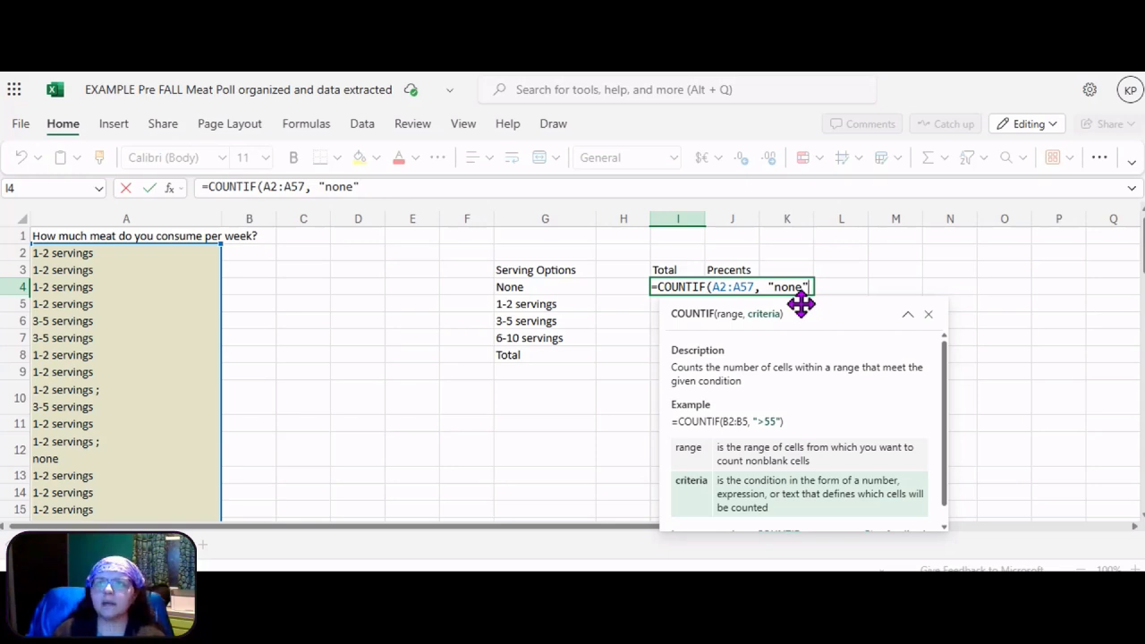
type(")")
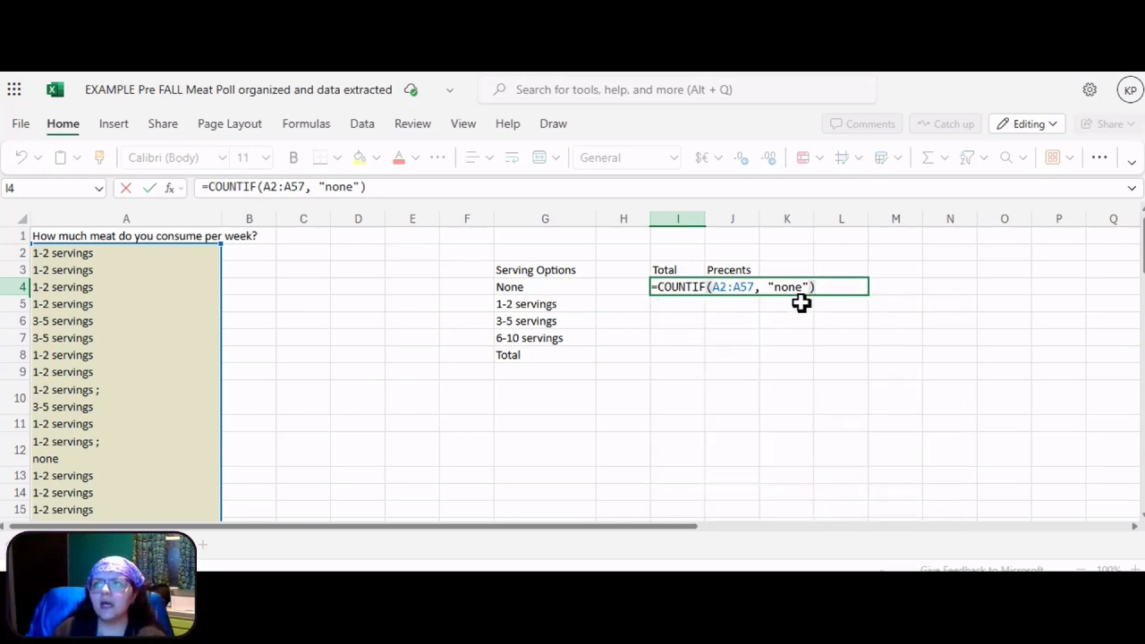
key("Return")
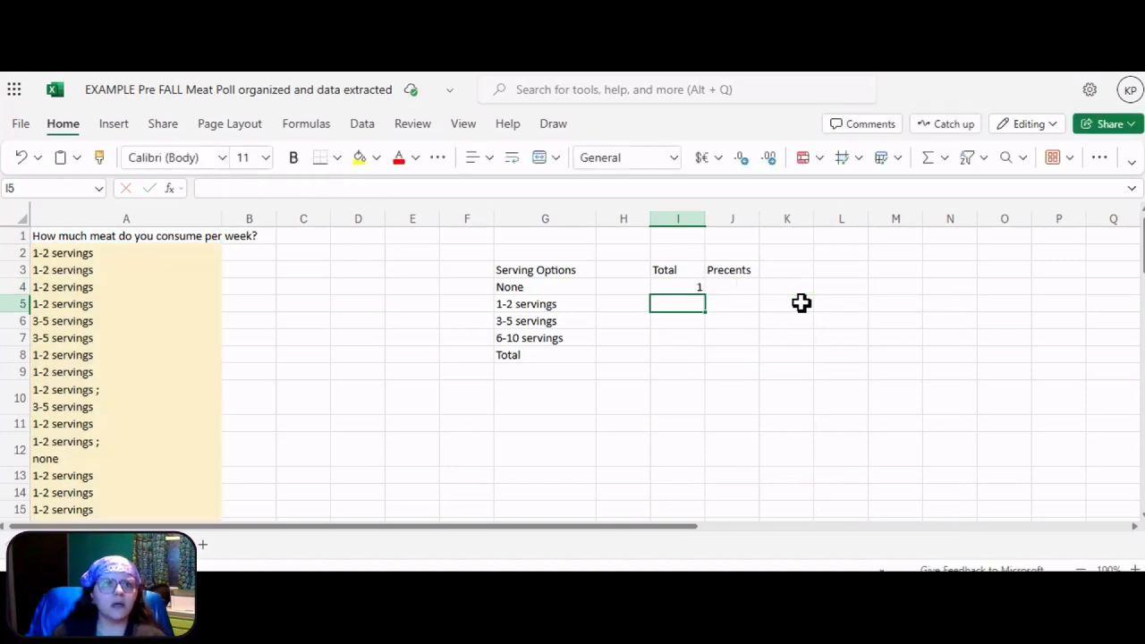
Check the responses in column A for every "none" answer to compare with the None total
scroll(205, 404, "down", 3)
scroll(206, 404, "down", 6)
scroll(123, 344, "down", 3)
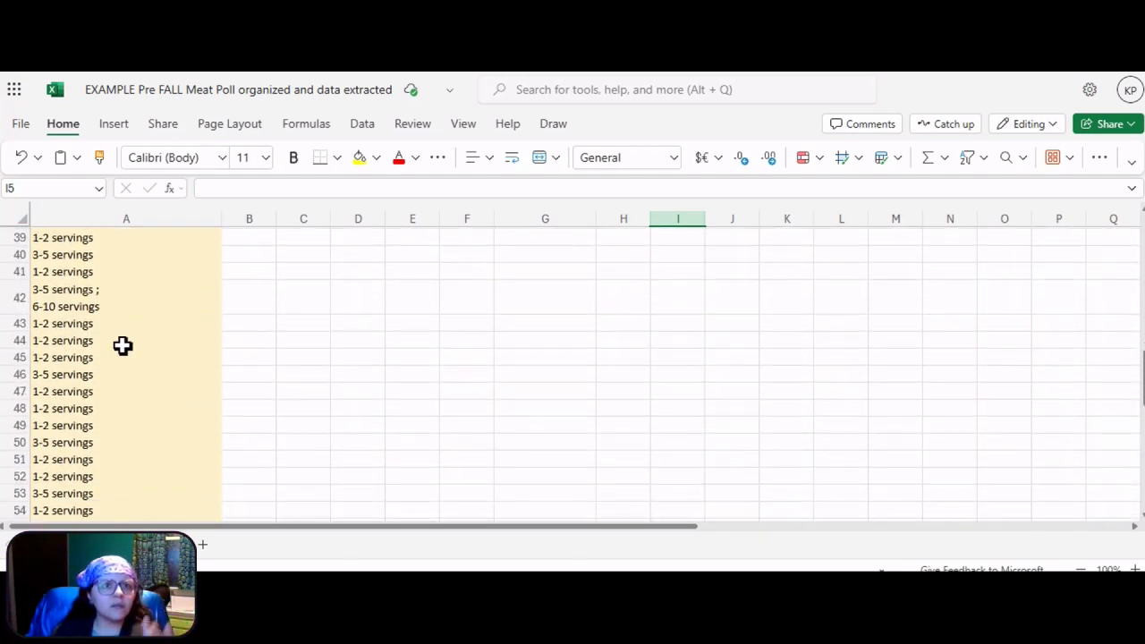
scroll(123, 345, "down", 3)
scroll(123, 399, "up", 5)
scroll(122, 399, "up", 5)
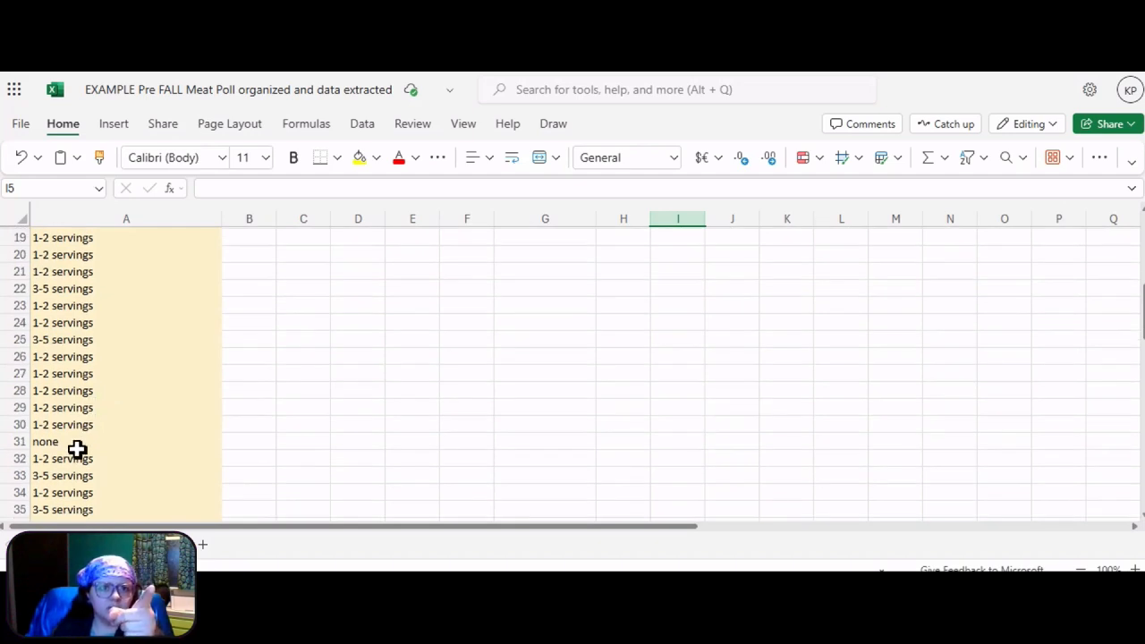
scroll(73, 446, "up", 6)
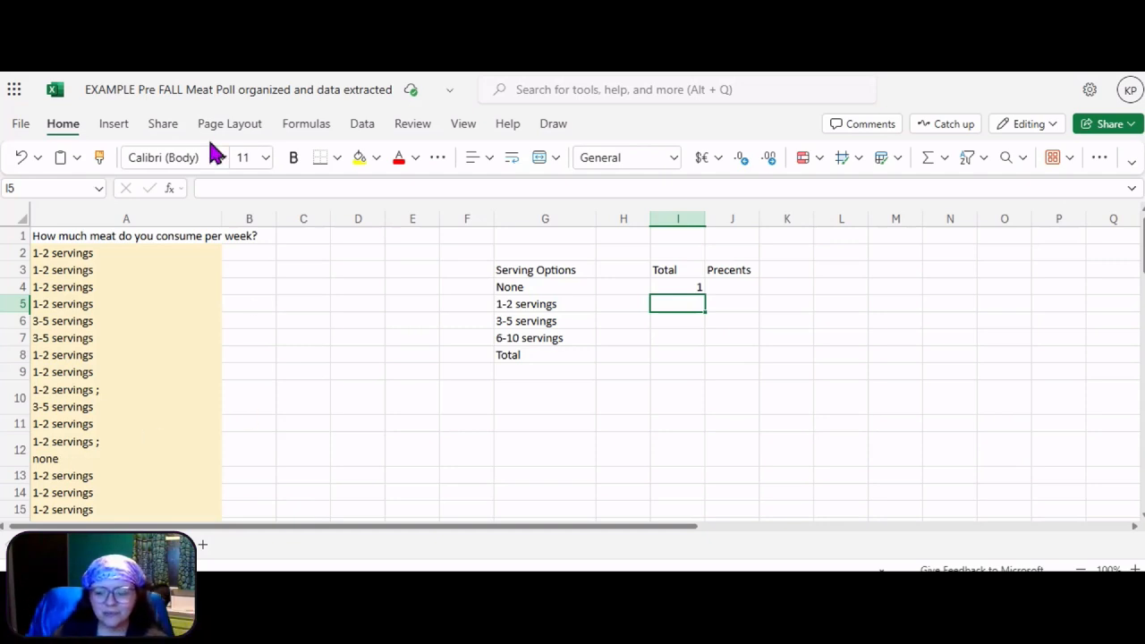
Inspect the cells in column A that hold two serving answers at once: A12, A10 and A42
left_click(109, 442)
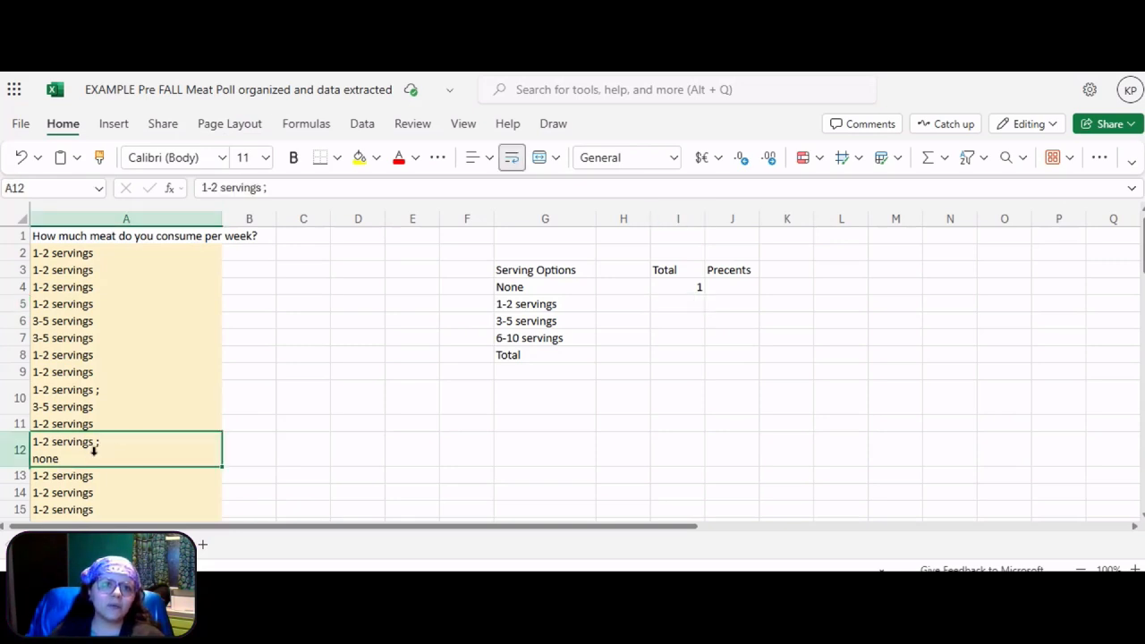
left_click(111, 393)
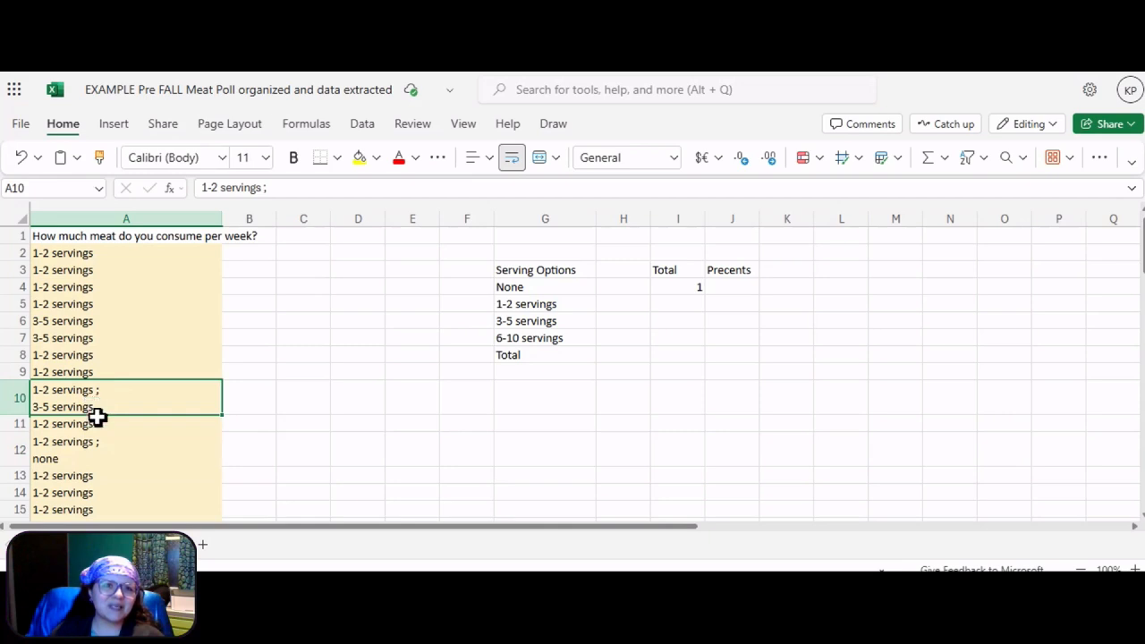
scroll(93, 411, "down", 8)
scroll(97, 416, "down", 5)
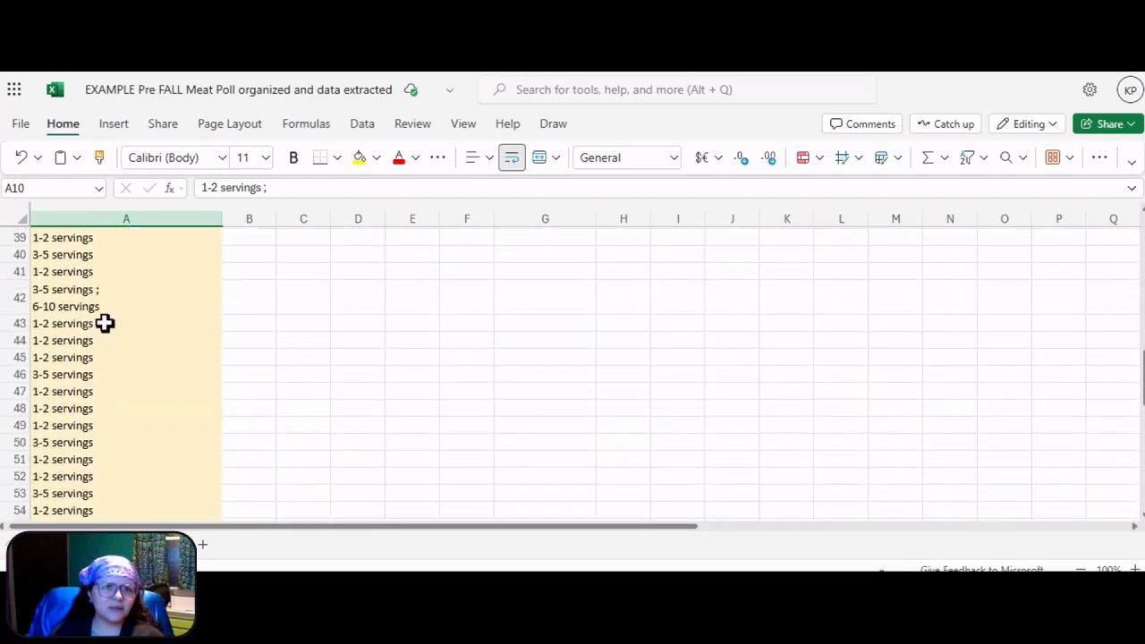
left_click(108, 290)
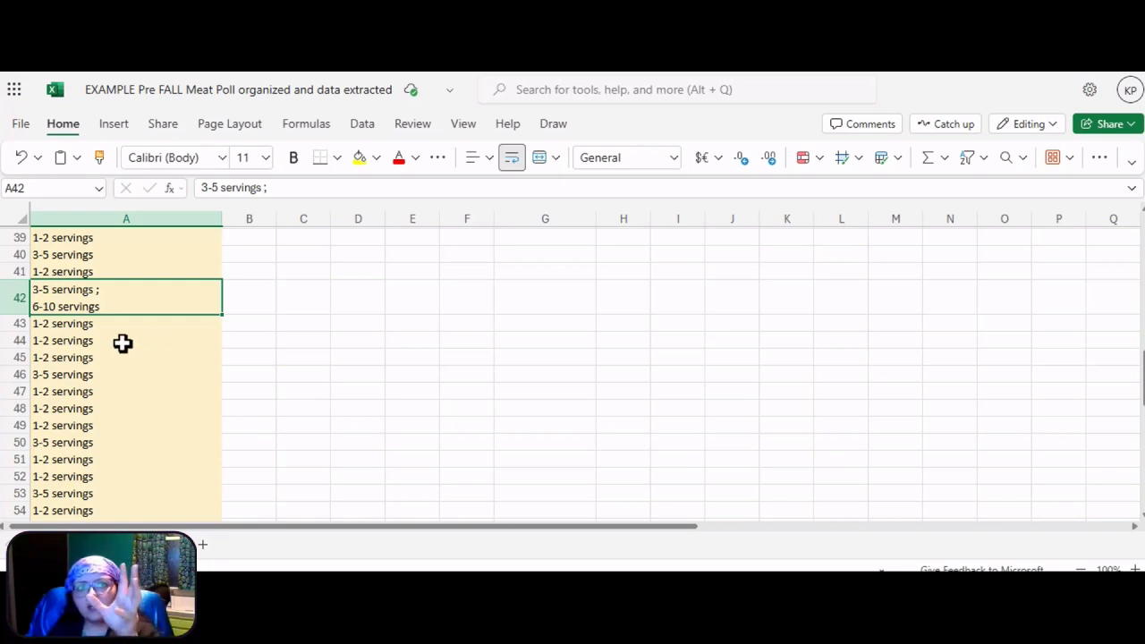
scroll(131, 355, "up", 5)
scroll(125, 361, "up", 3)
scroll(125, 361, "down", 3)
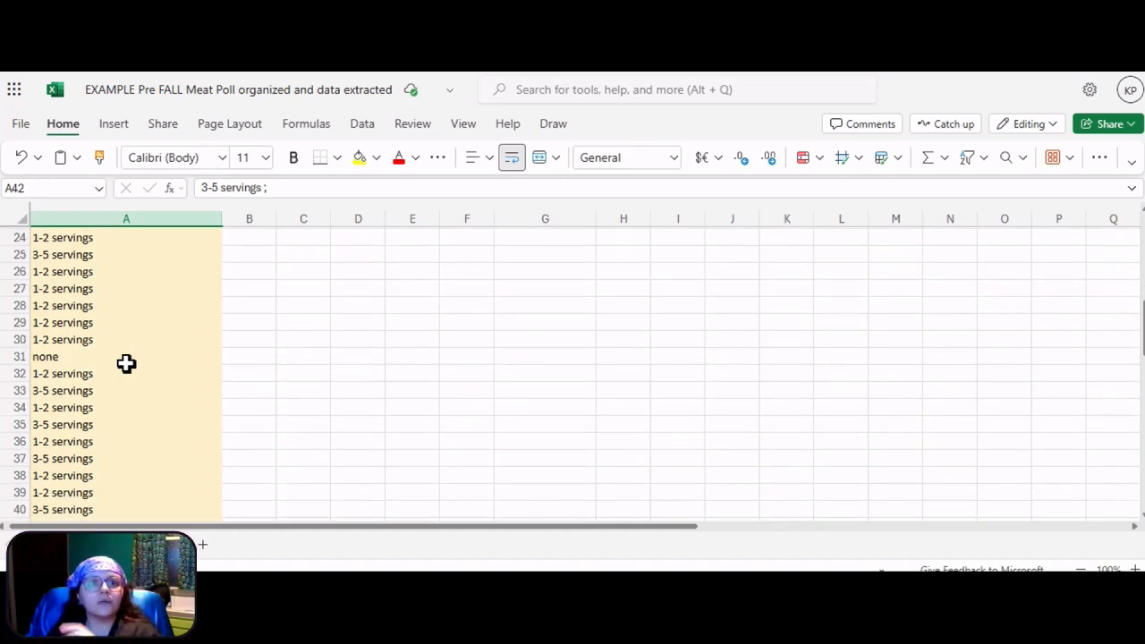
scroll(386, 345, "up", 8)
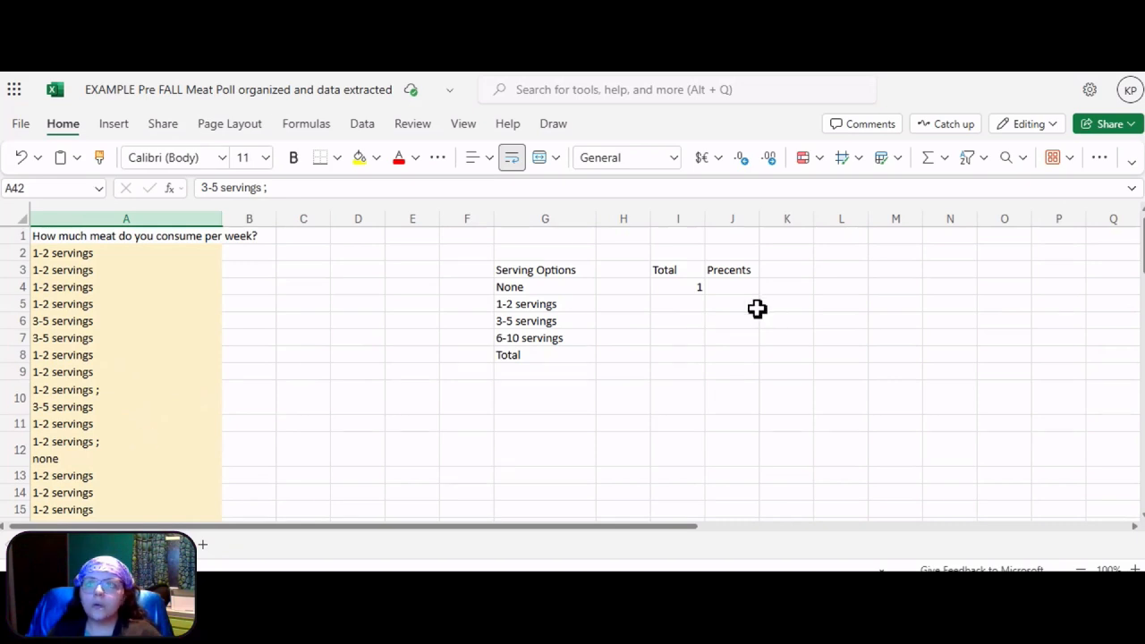
Extend the None total formula in I4 with +0.5* after COUNTIF(A2:A57, "none")
left_click(685, 291)
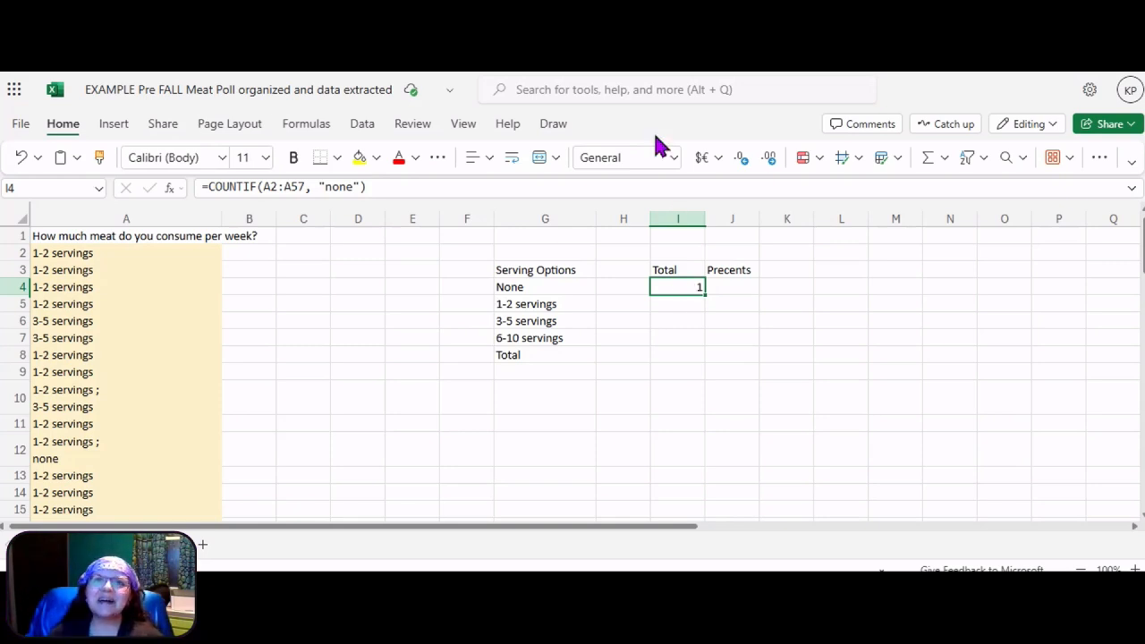
left_click(391, 186)
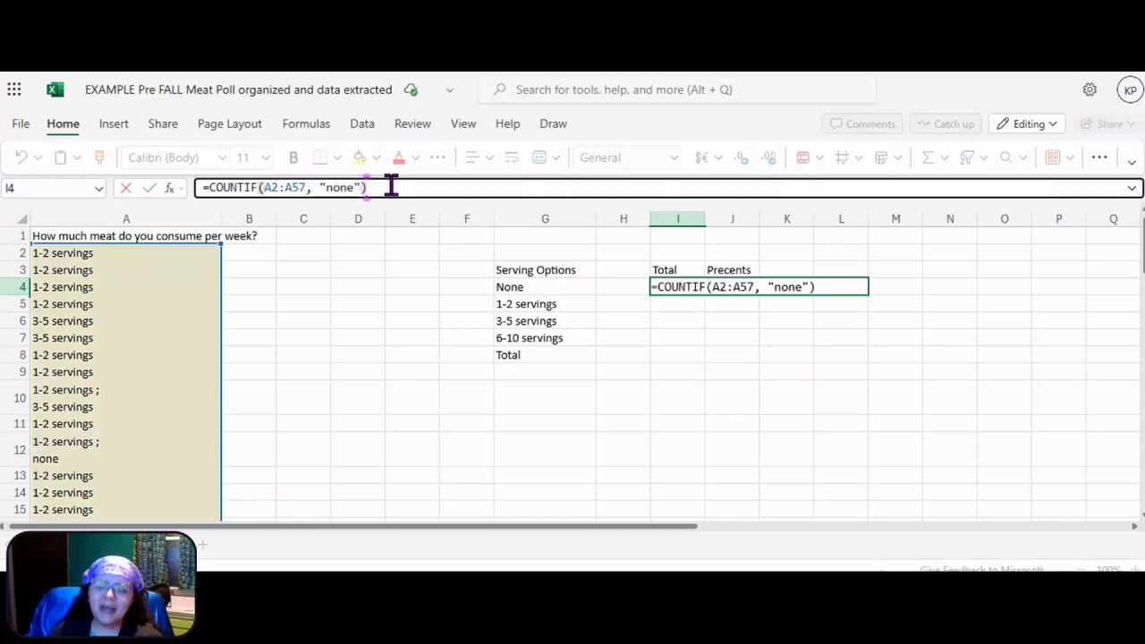
type("+")
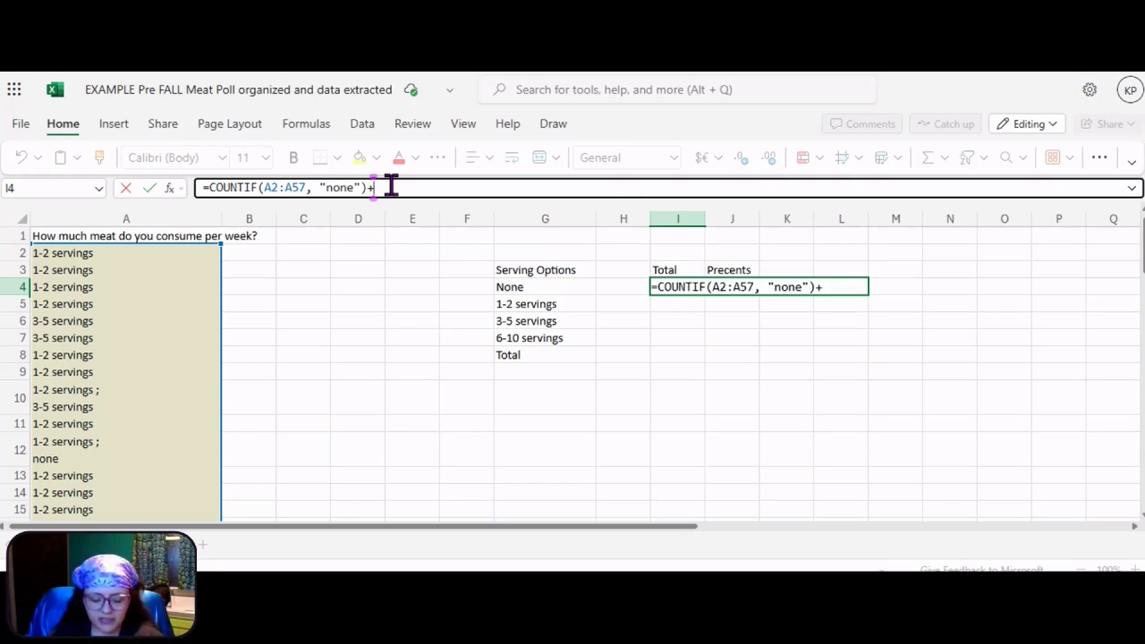
type("0")
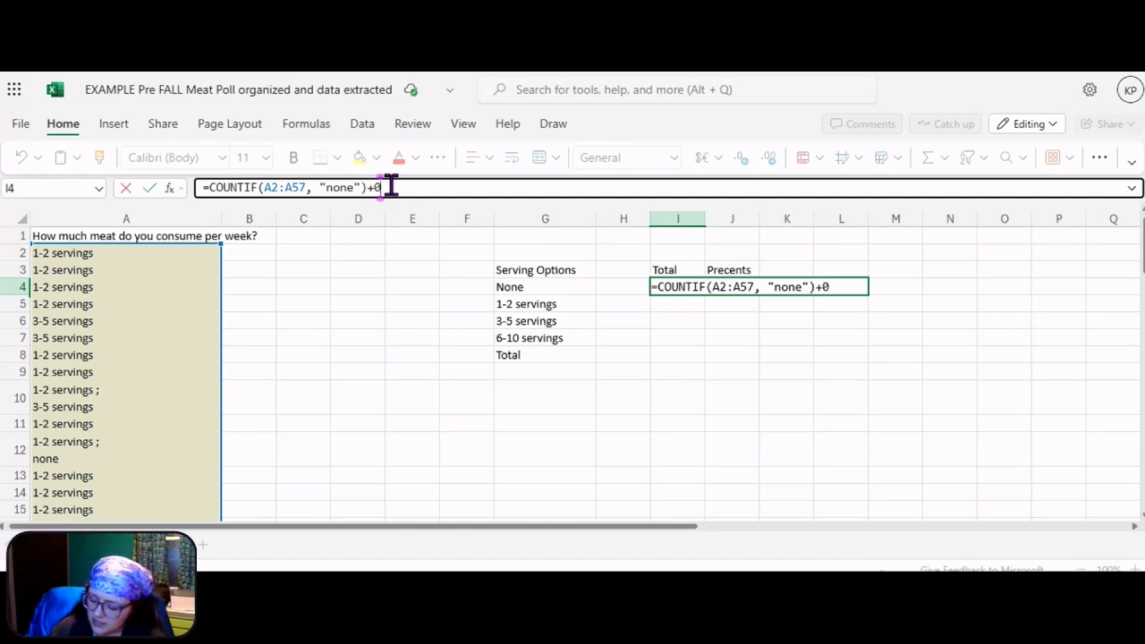
type(".*5")
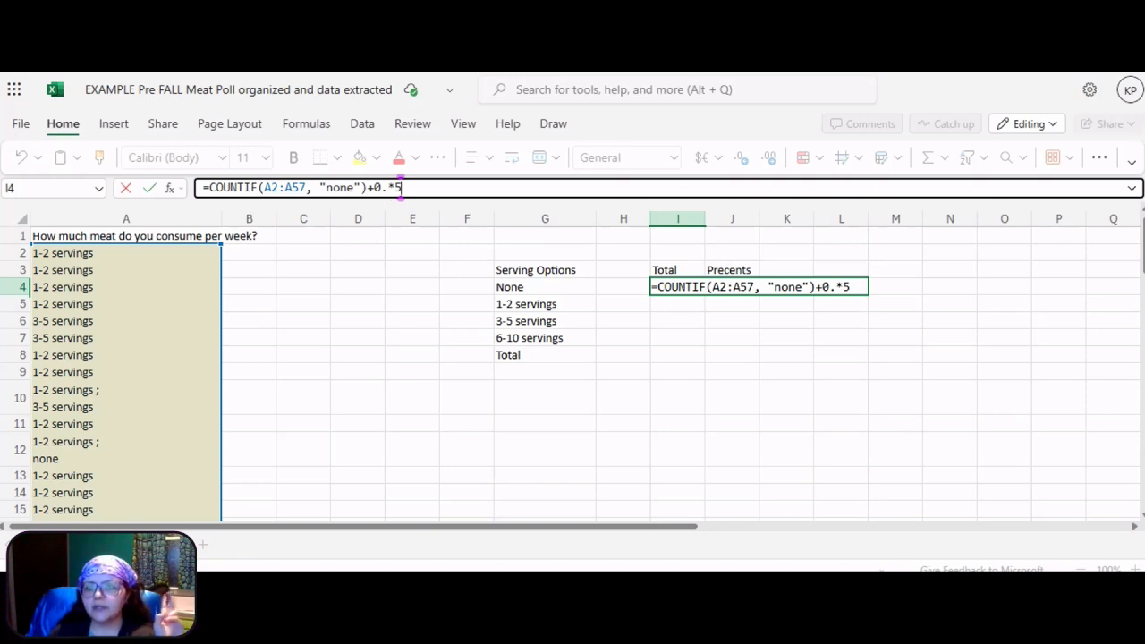
key("BackSpace")
key("BackSpace")
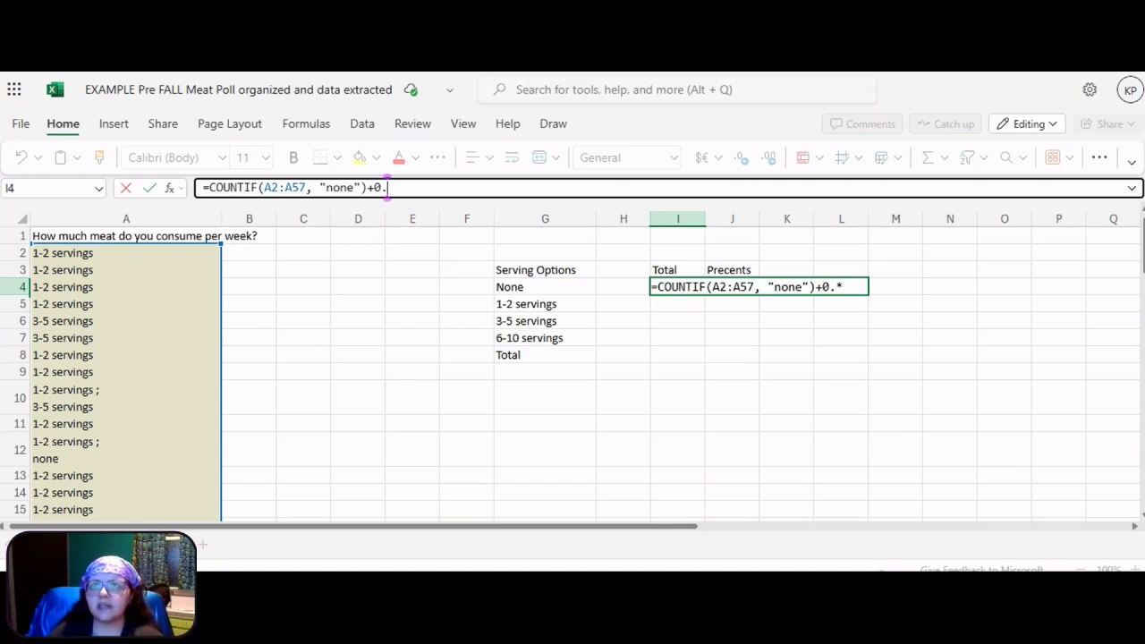
type("5*")
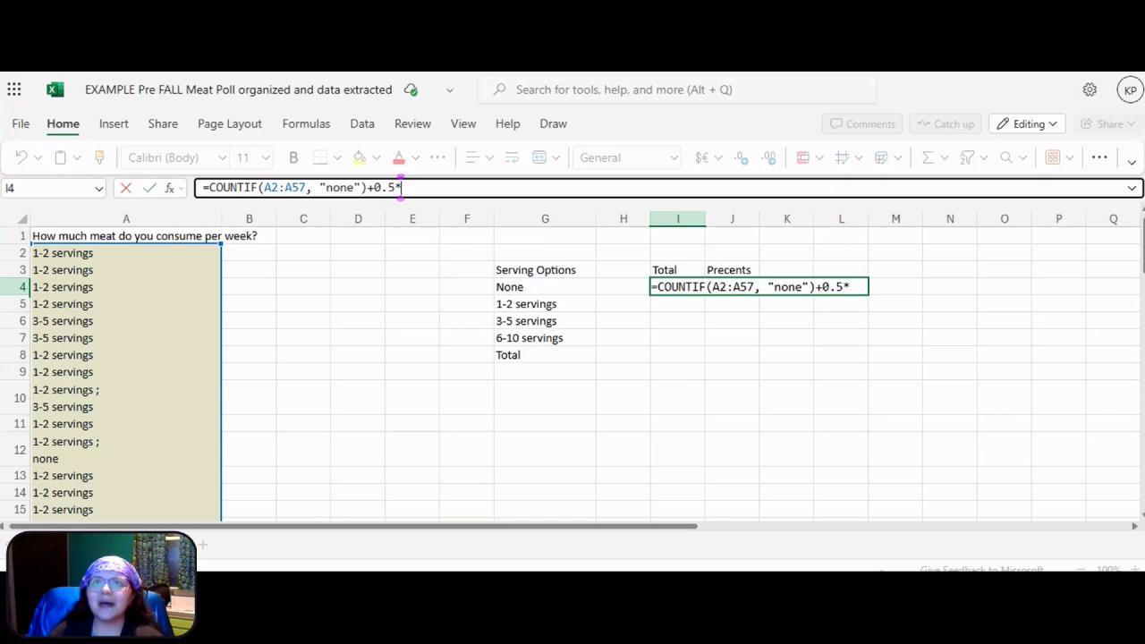
Add a second COUNTIF over the range A2:A57 to the I4 formula, with an opening quotation mark for its criterion
type("co")
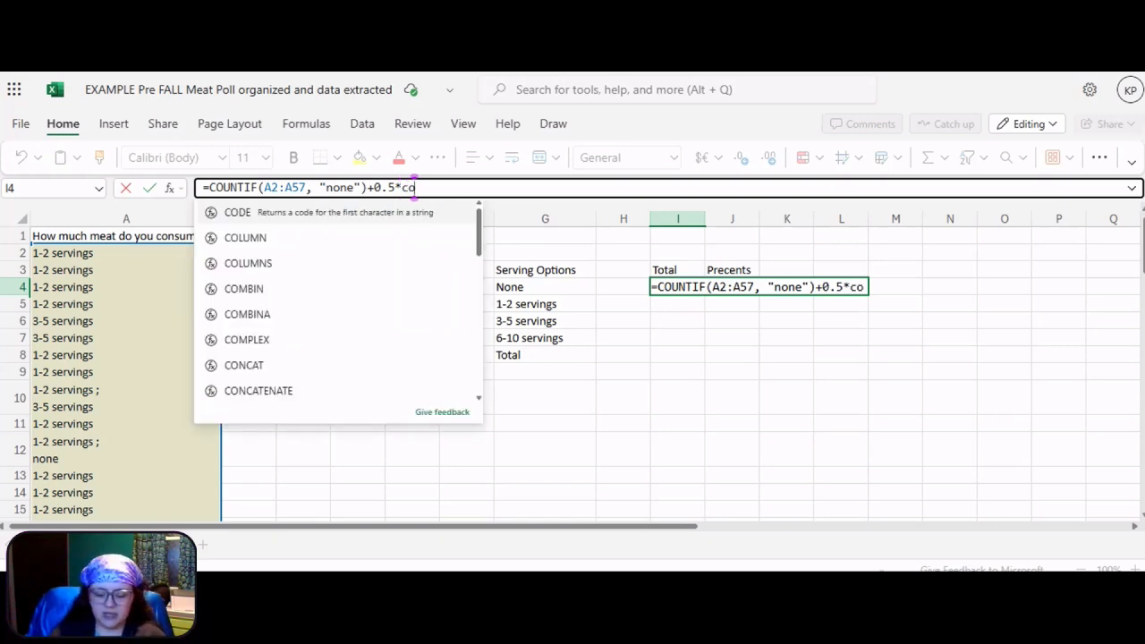
type("unt")
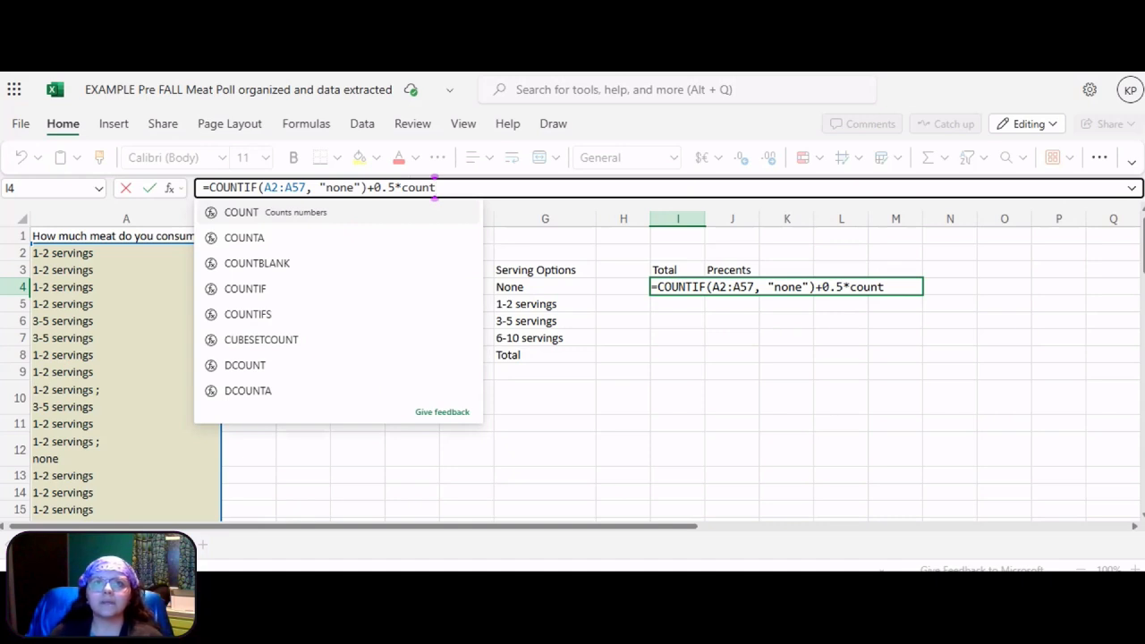
left_click(281, 289)
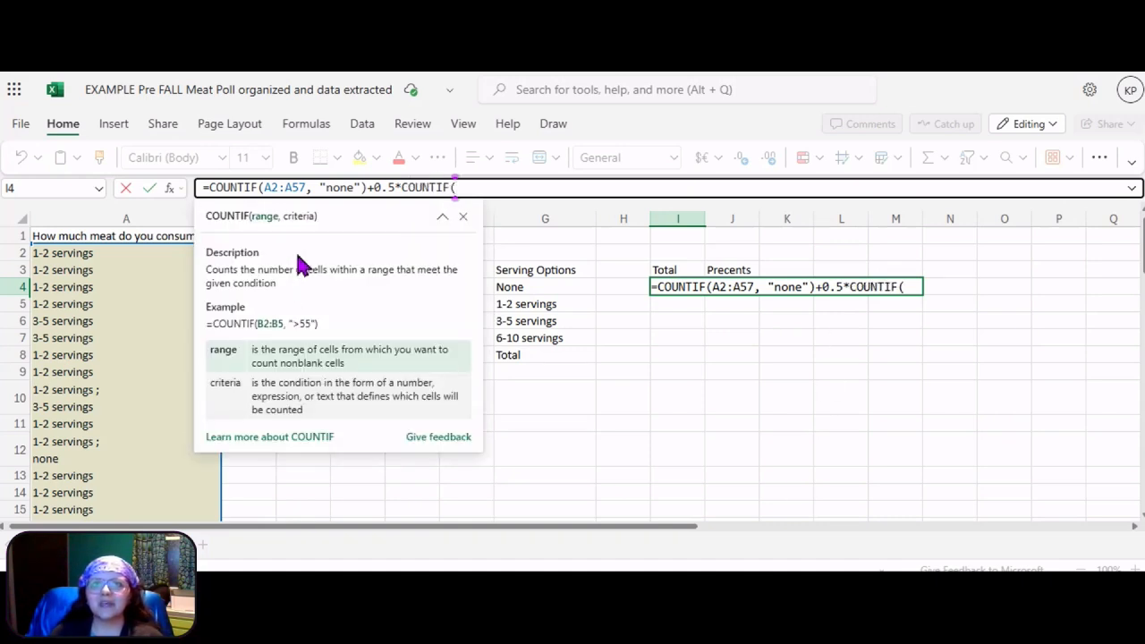
left_click(78, 268)
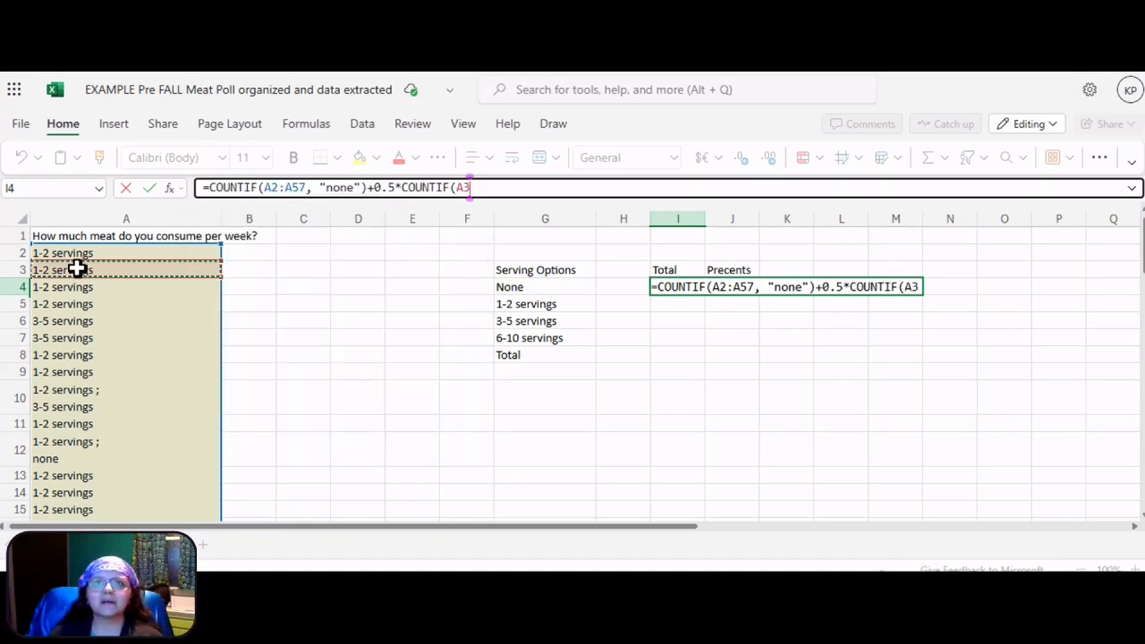
left_click_drag(81, 256, 110, 389)
scroll(102, 378, "down", 10)
scroll(130, 296, "up", 7)
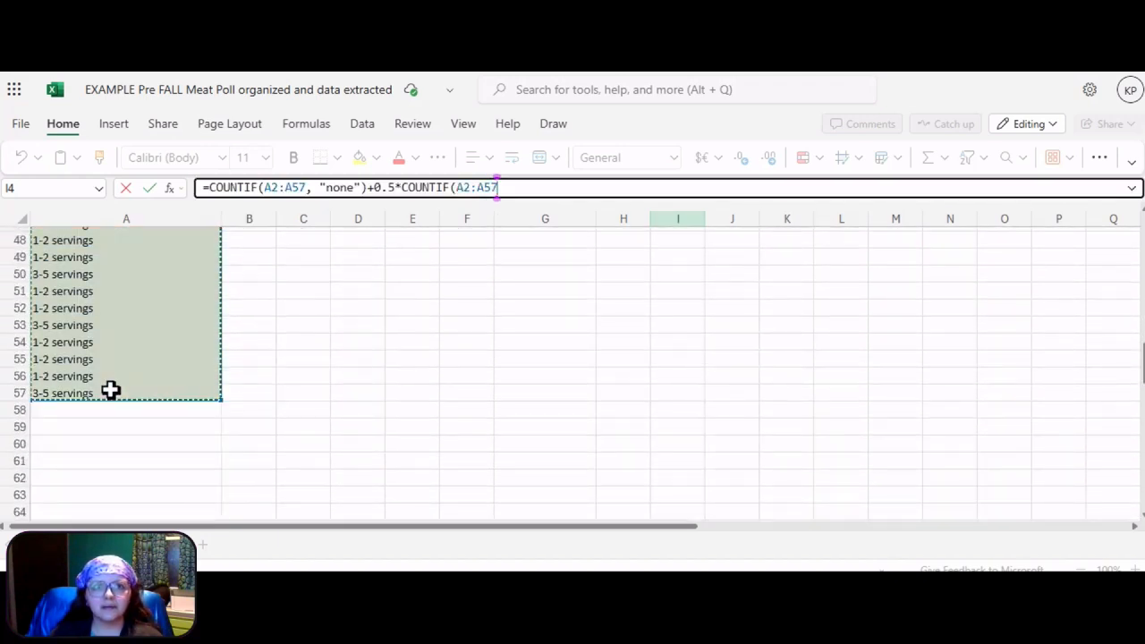
type(",")
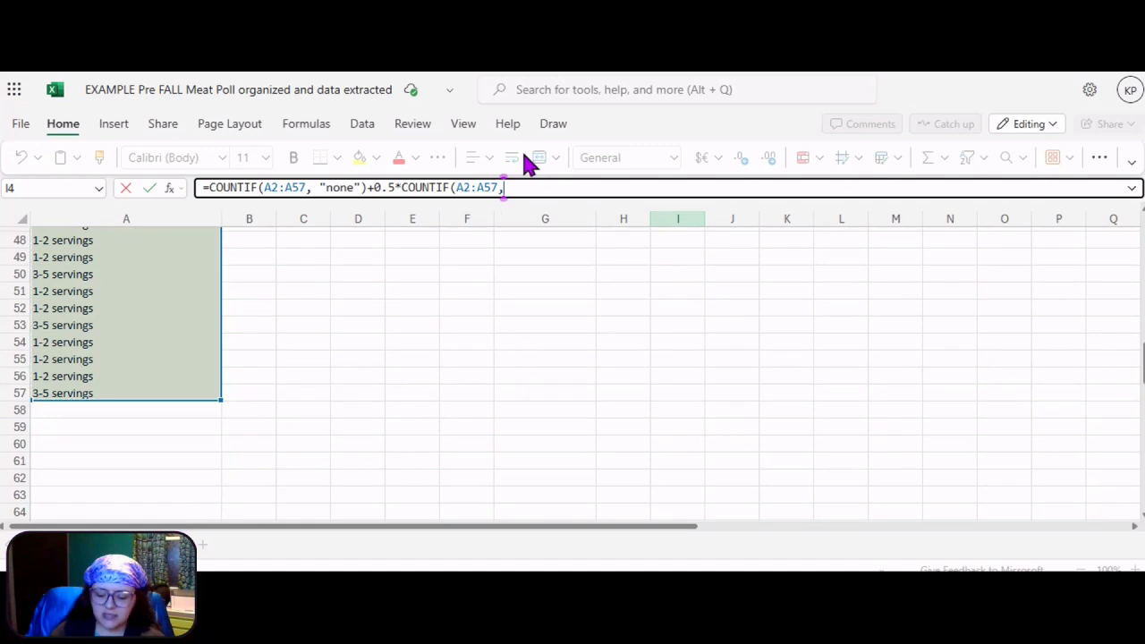
type(" \"")
scroll(811, 410, "up", 10)
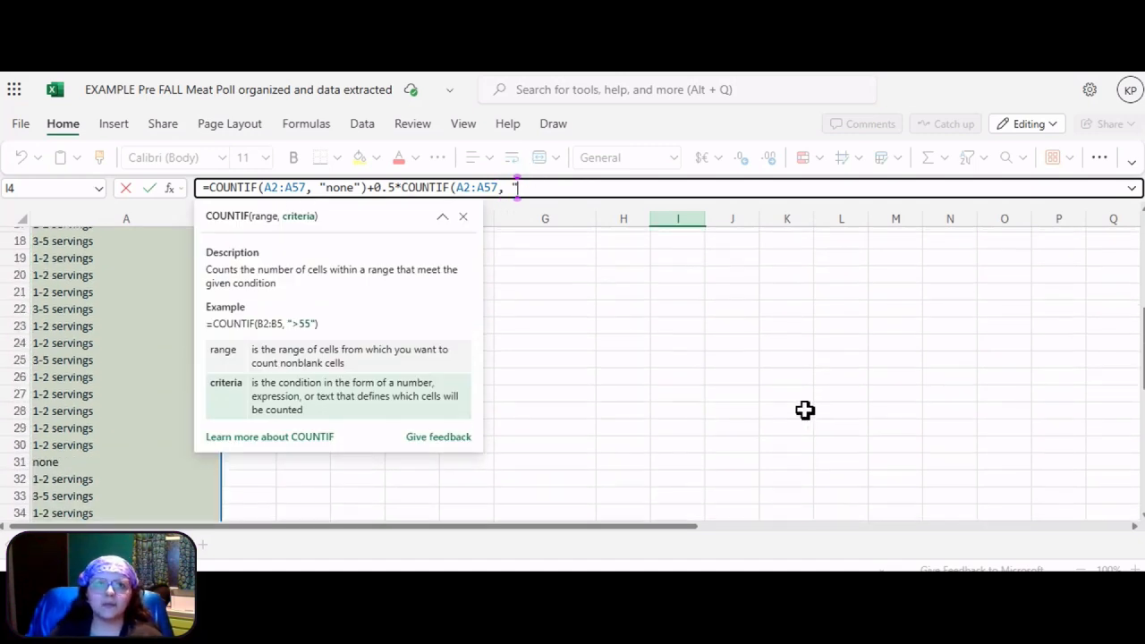
scroll(810, 409, "up", 6)
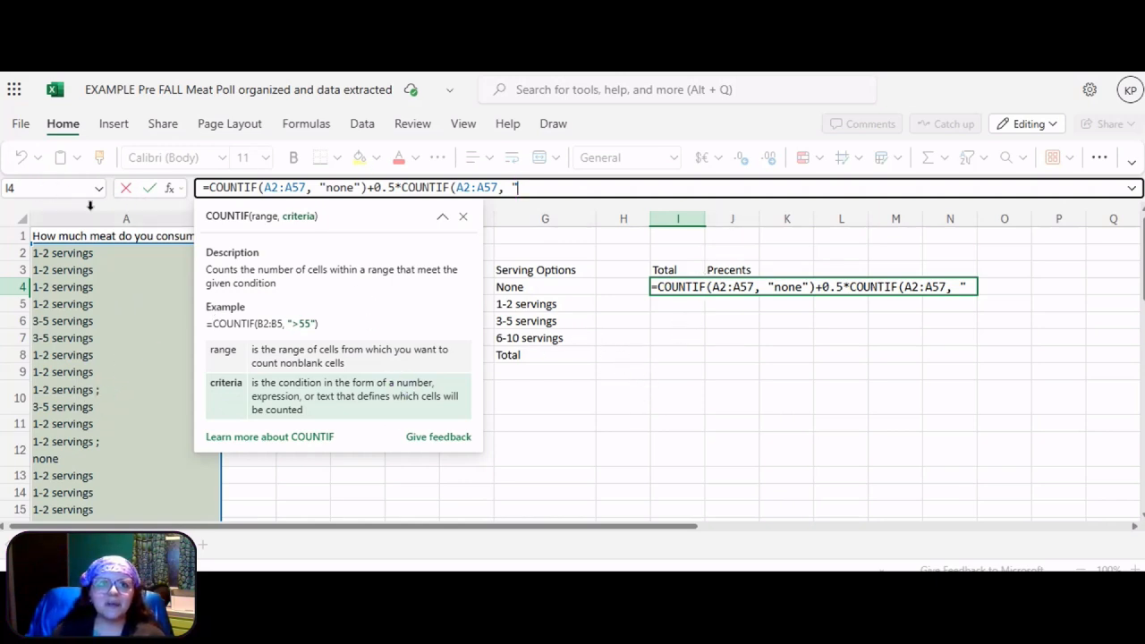
Switch to the sticky note with the reference formula and copy its criterion text 1-2 servings; none
left_click(90, 205)
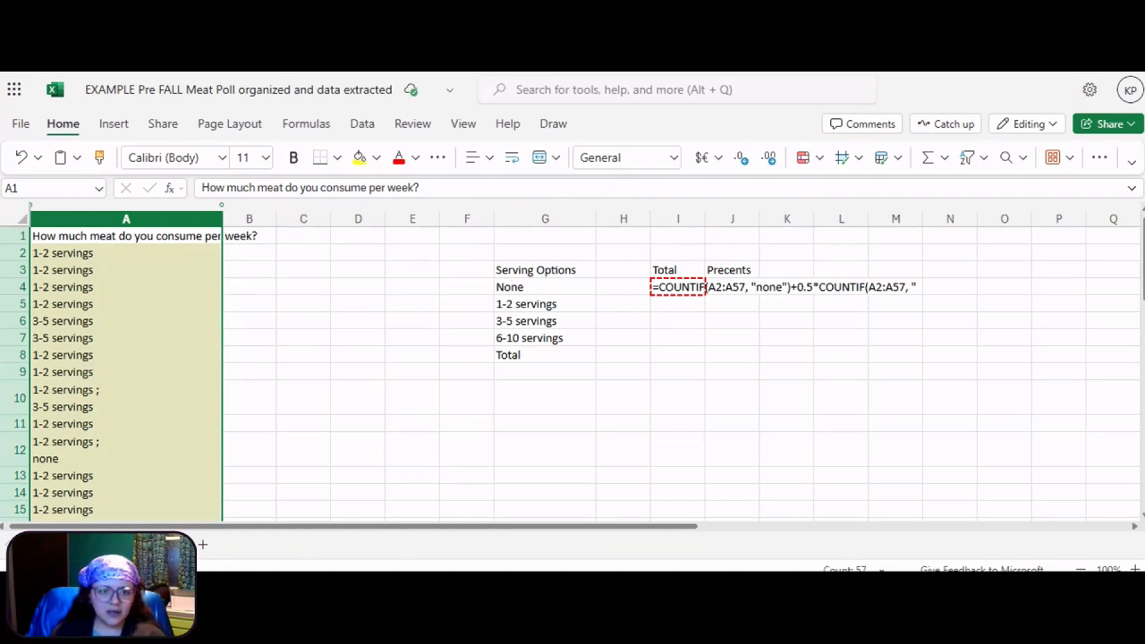
key("alt+Tab")
left_click_drag(709, 237, 510, 199)
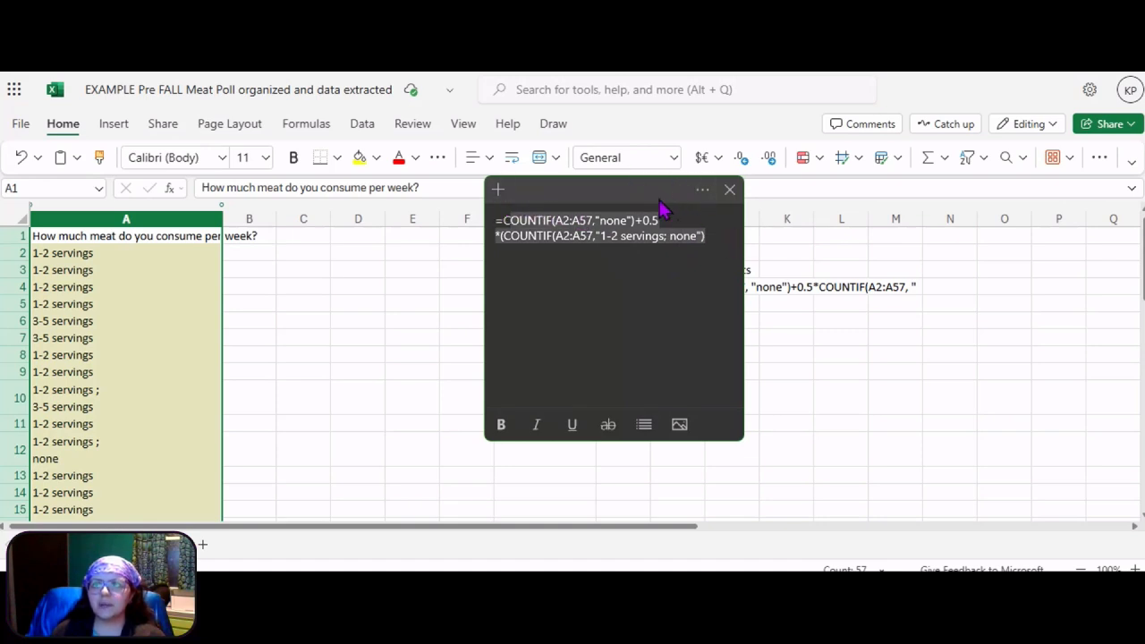
key("alt+Tab")
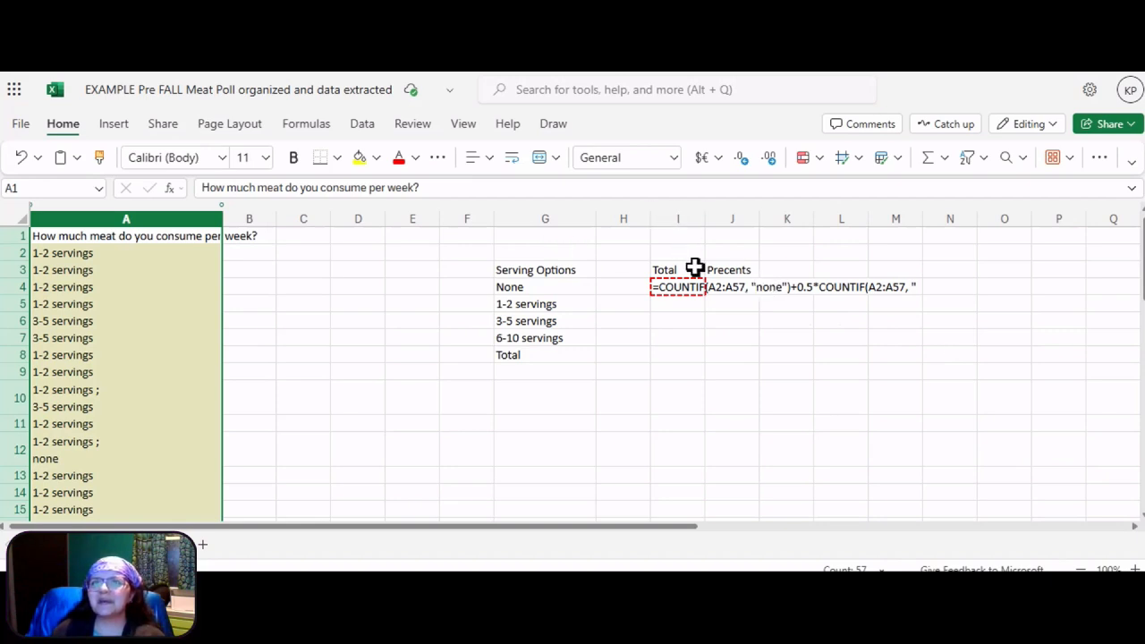
Complete the I4 formula as =COUNTIF(A2:A57, "none")+0.5*COUNTIF(A2:A57, "1-2 servings; none")
left_click(676, 286)
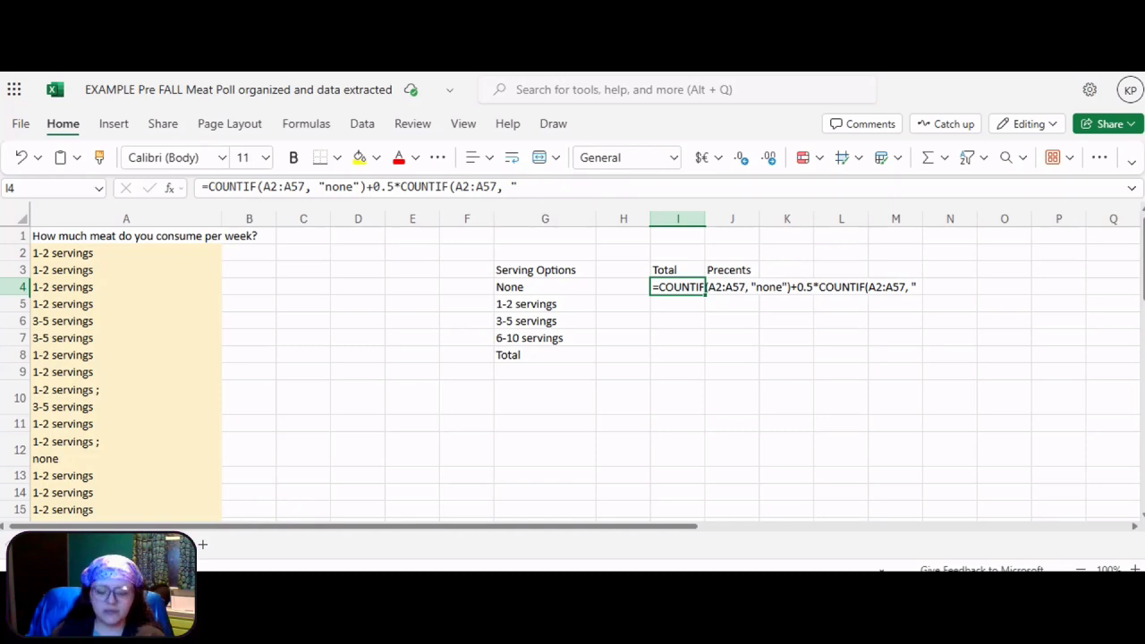
left_click(542, 189)
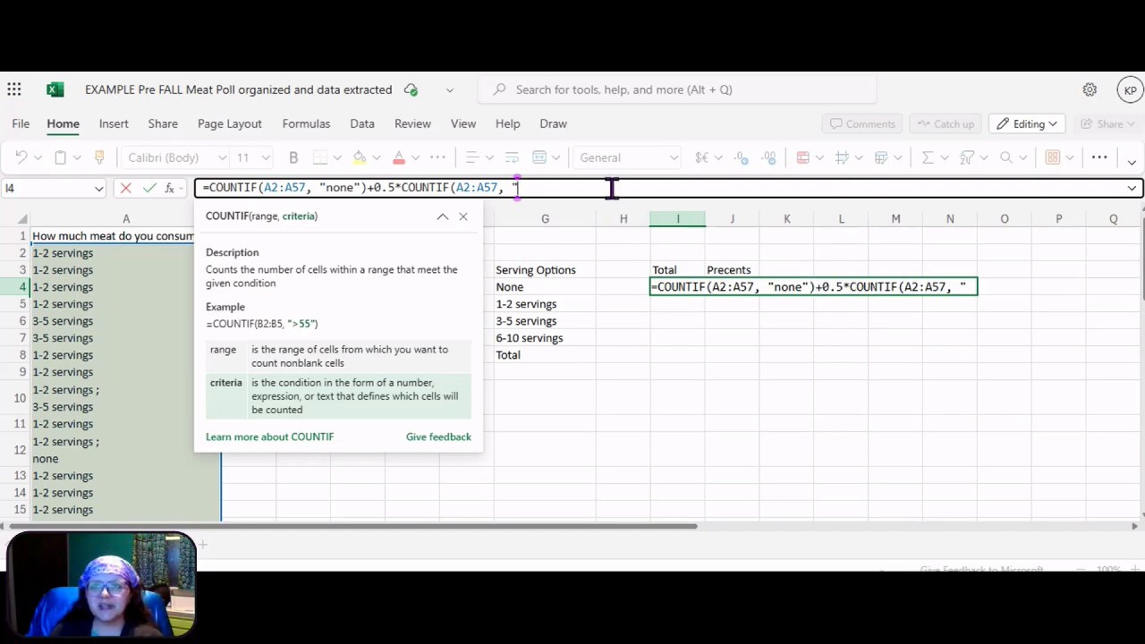
key("ctrl+v")
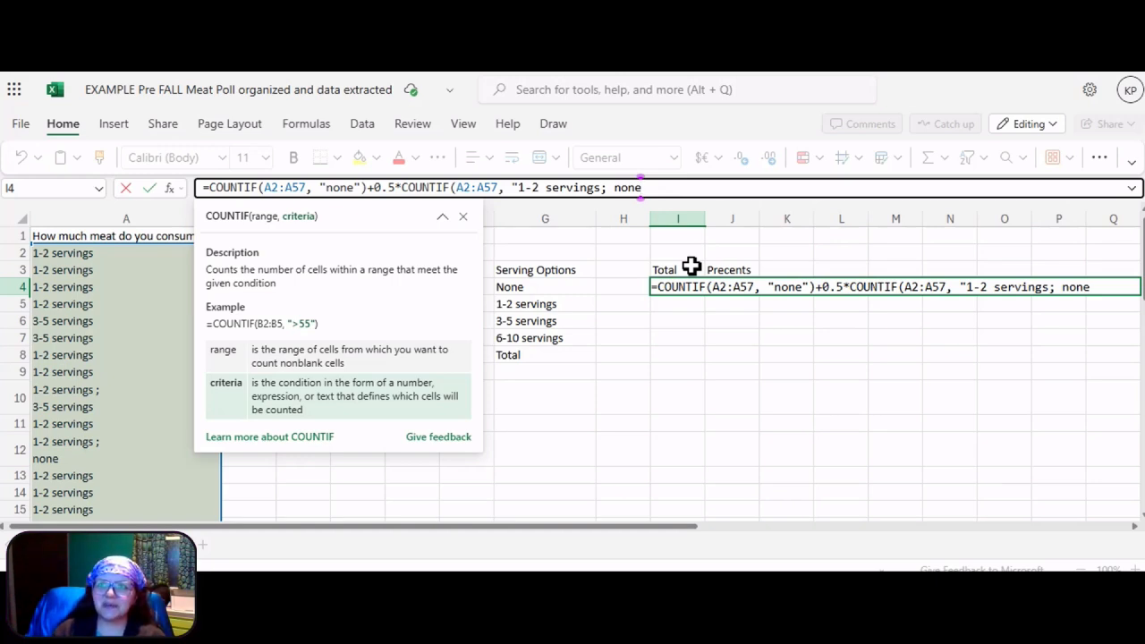
type(")")
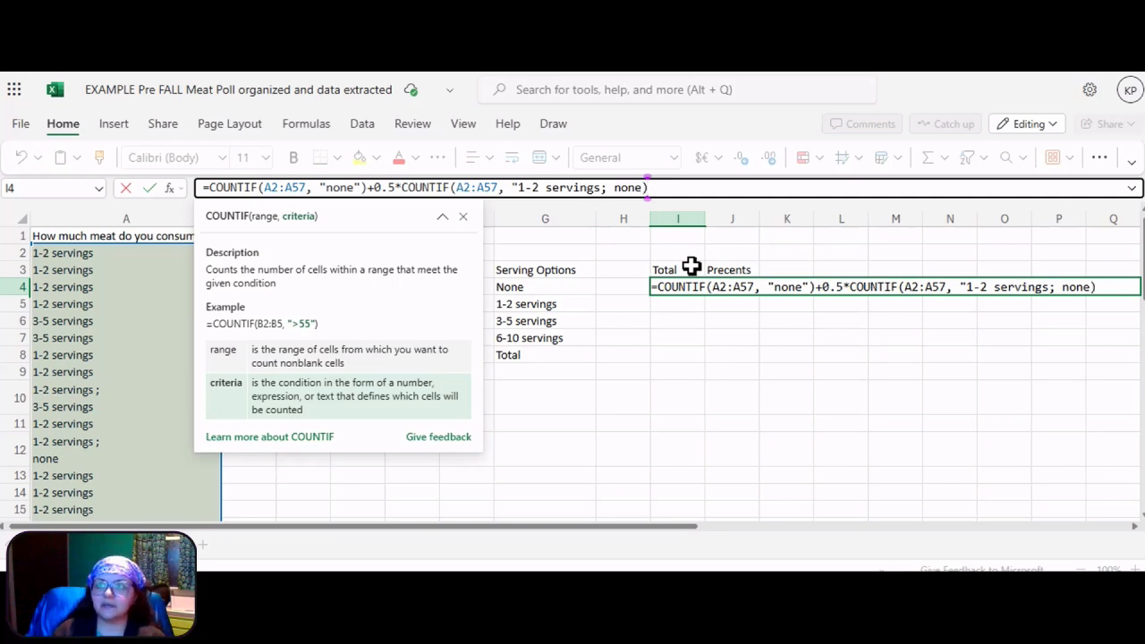
key("BackSpace")
type("\")")
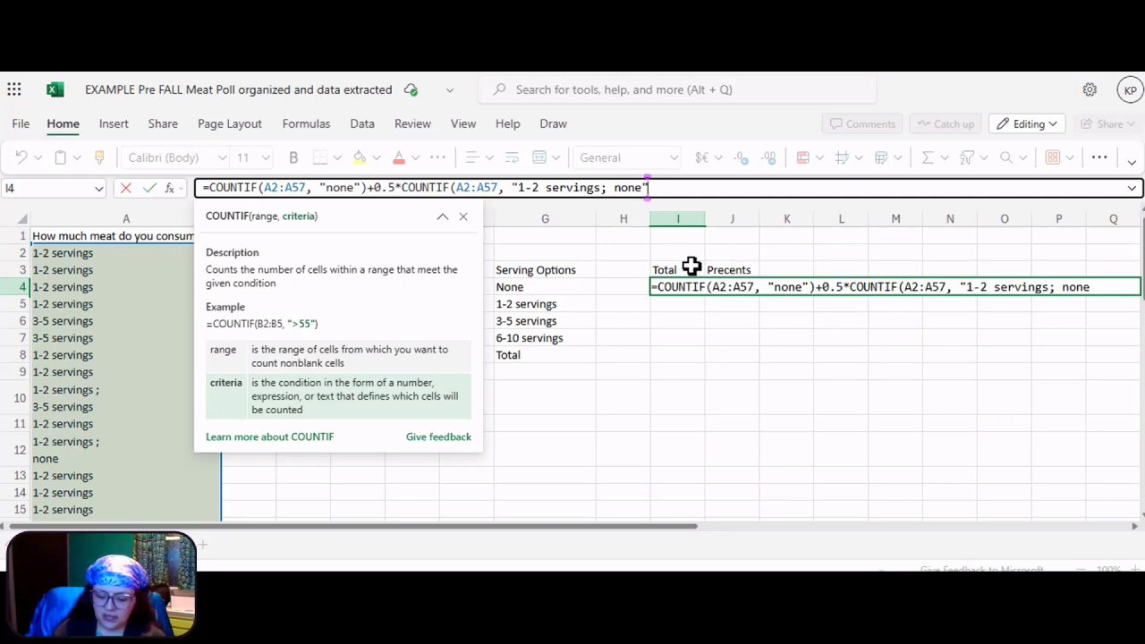
key("Return")
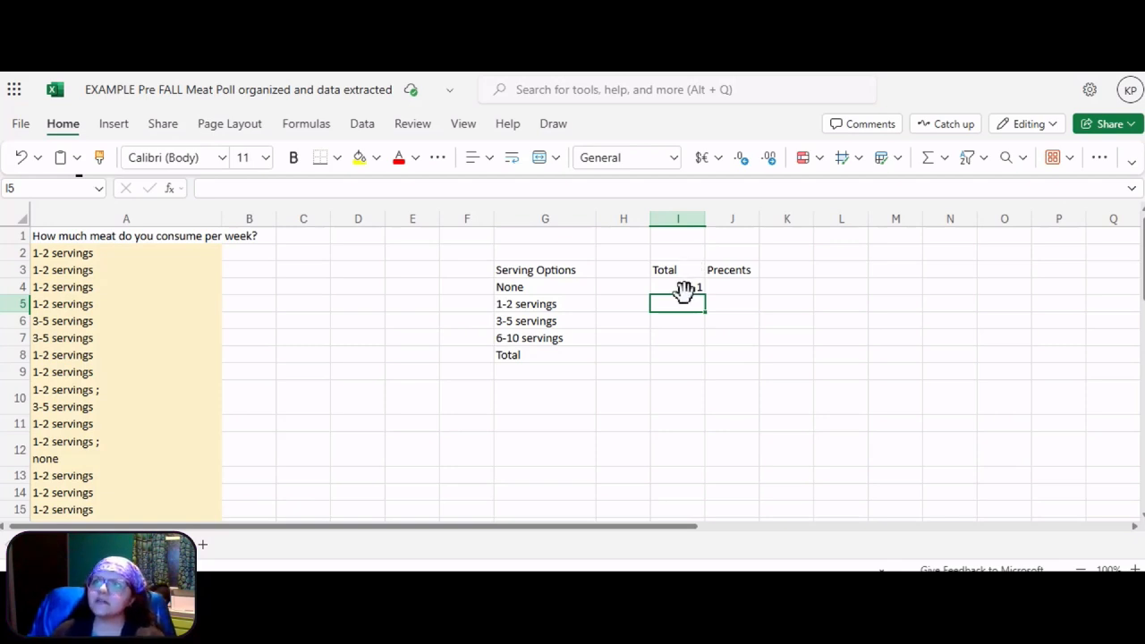
Remove the line break in cell A10 so it reads 1-2 servings ; 3-5 servings on one line
left_click(684, 288)
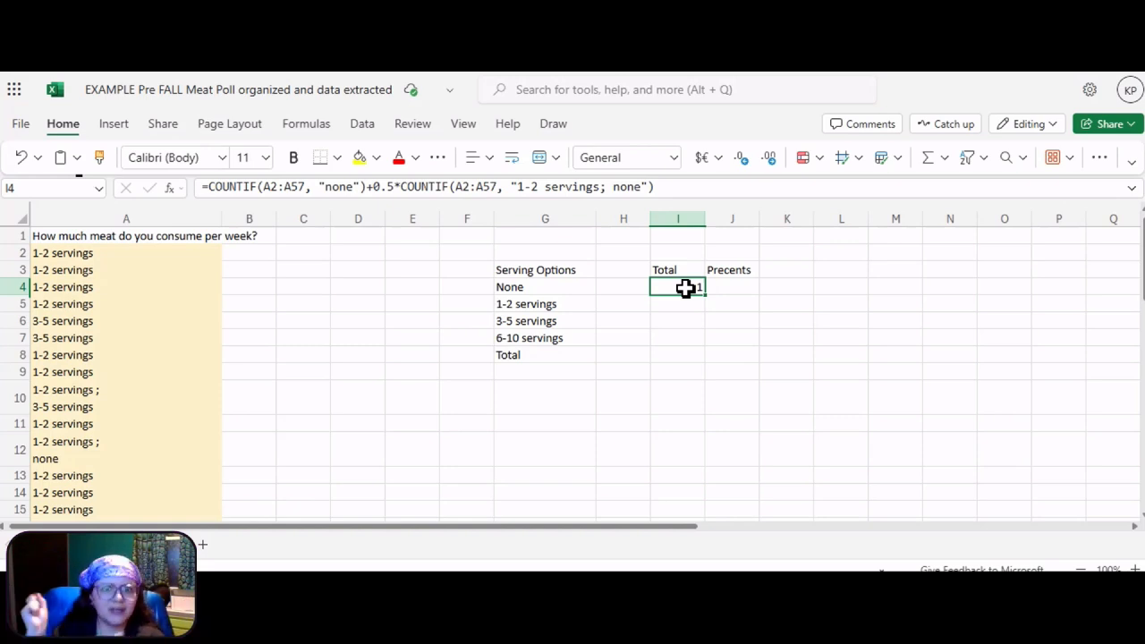
left_click(82, 407)
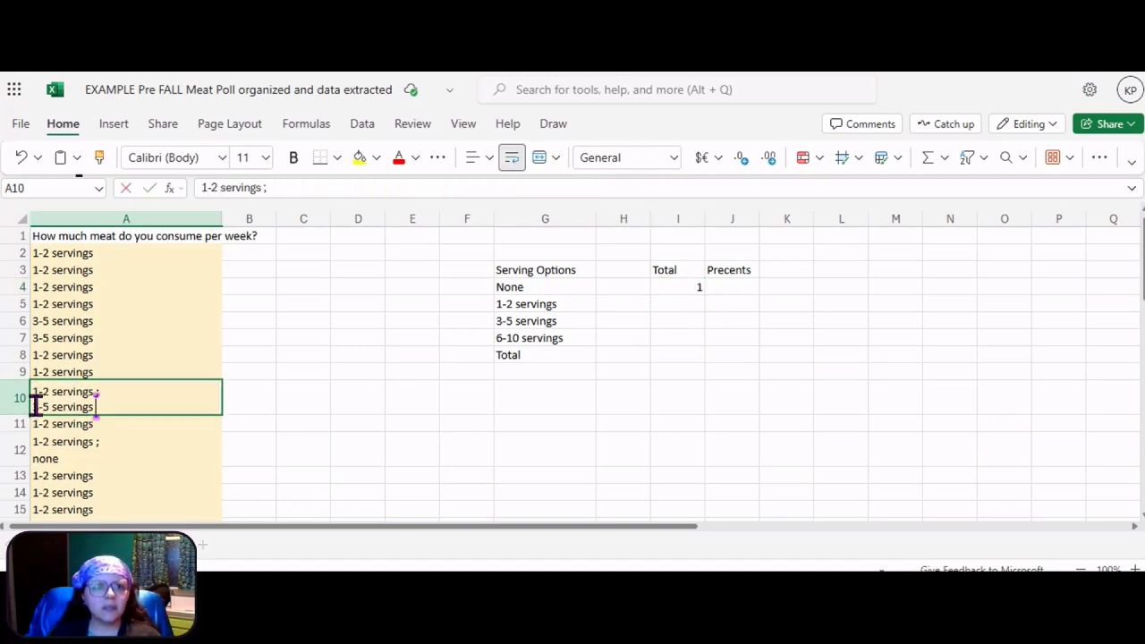
double_click(34, 404)
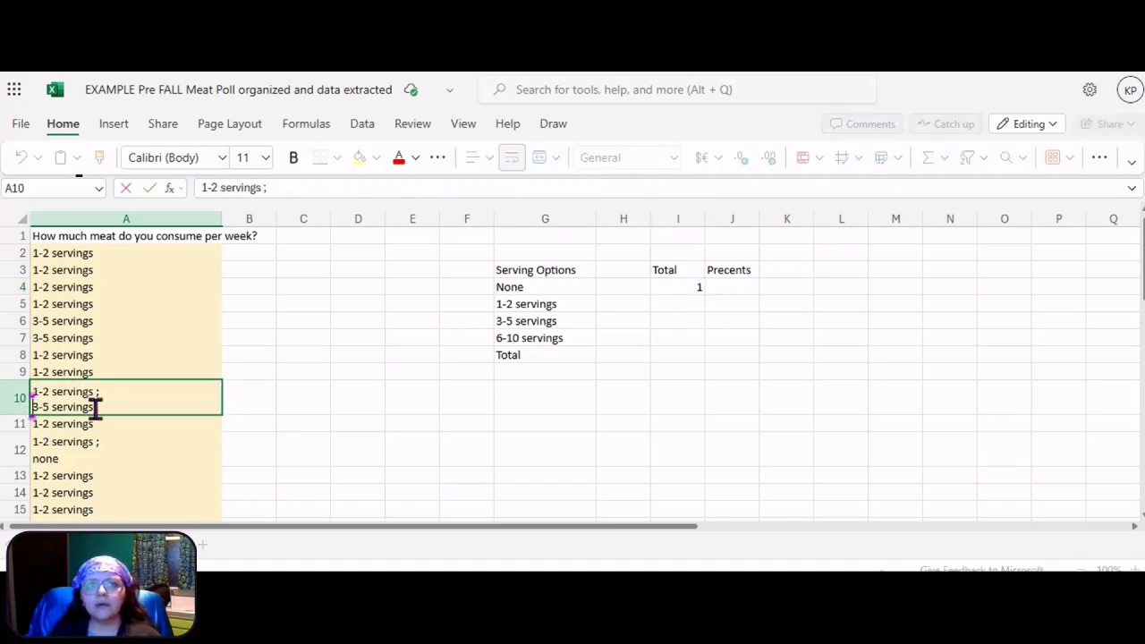
left_click_drag(93, 409, 39, 390)
scroll(51, 452, "down", 2)
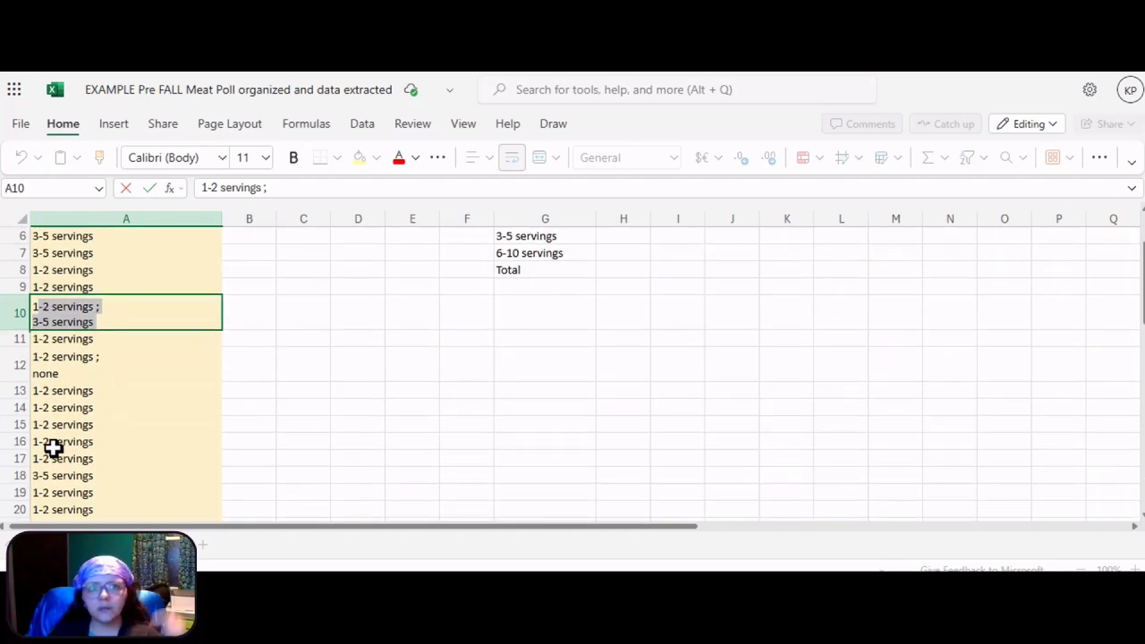
left_click(116, 315)
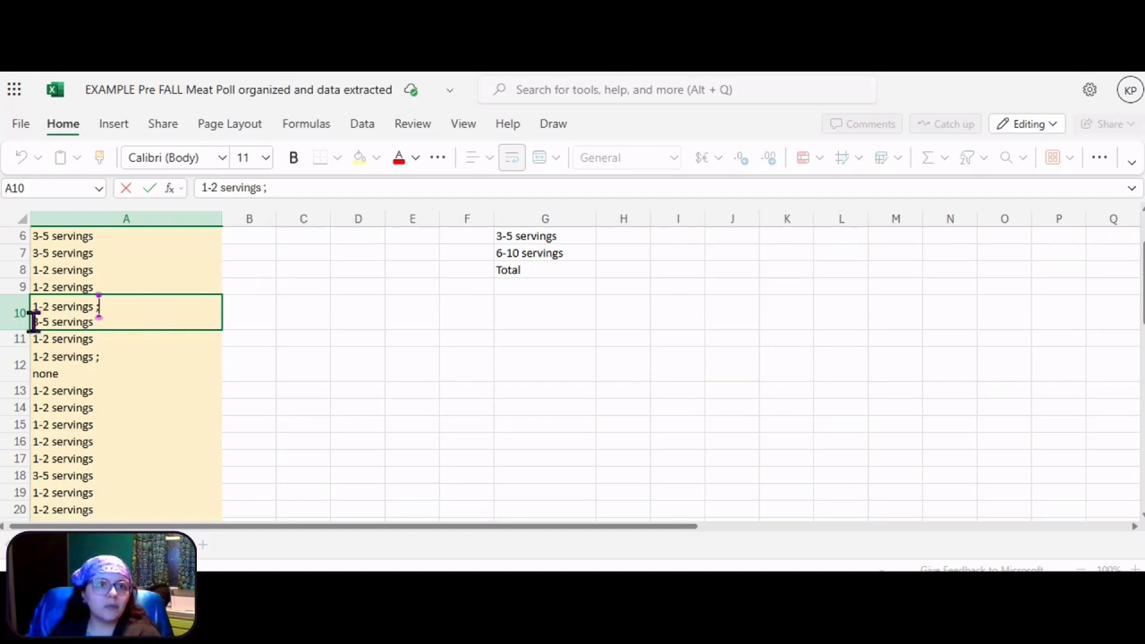
key("Delete")
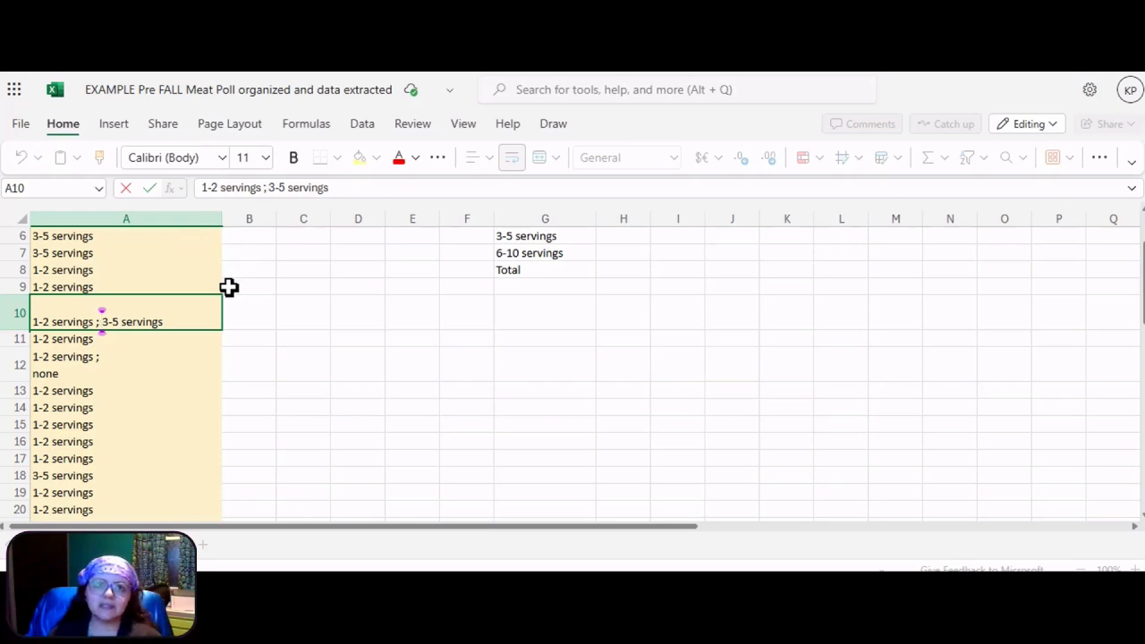
Join the two answers in cell A12 on one line as 1-2 servings ;none
left_click(38, 376)
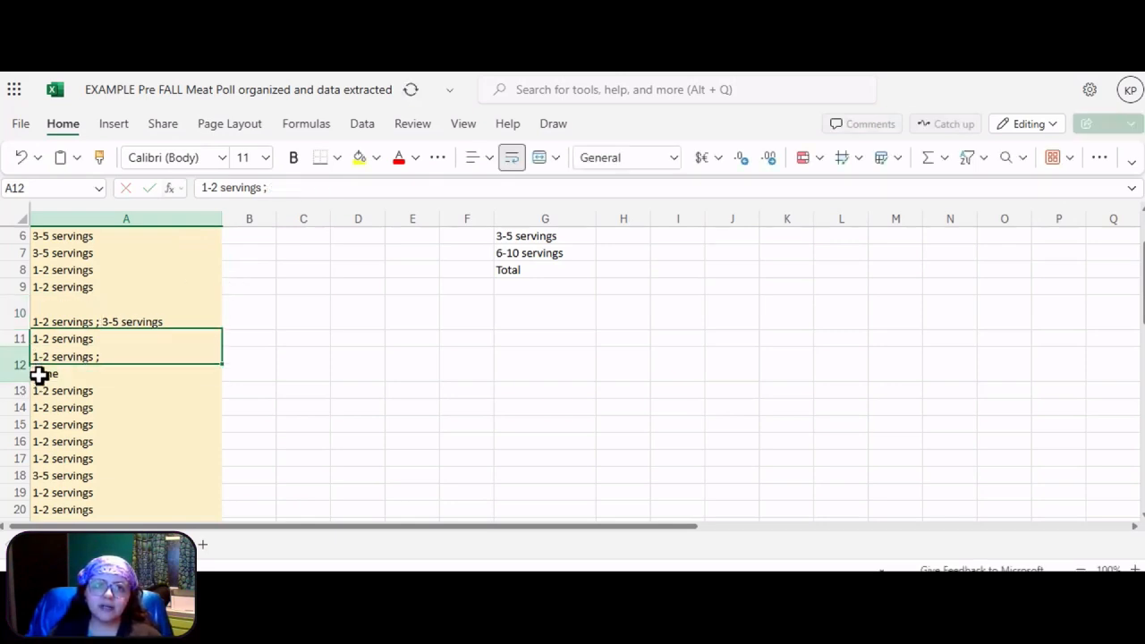
double_click(46, 360)
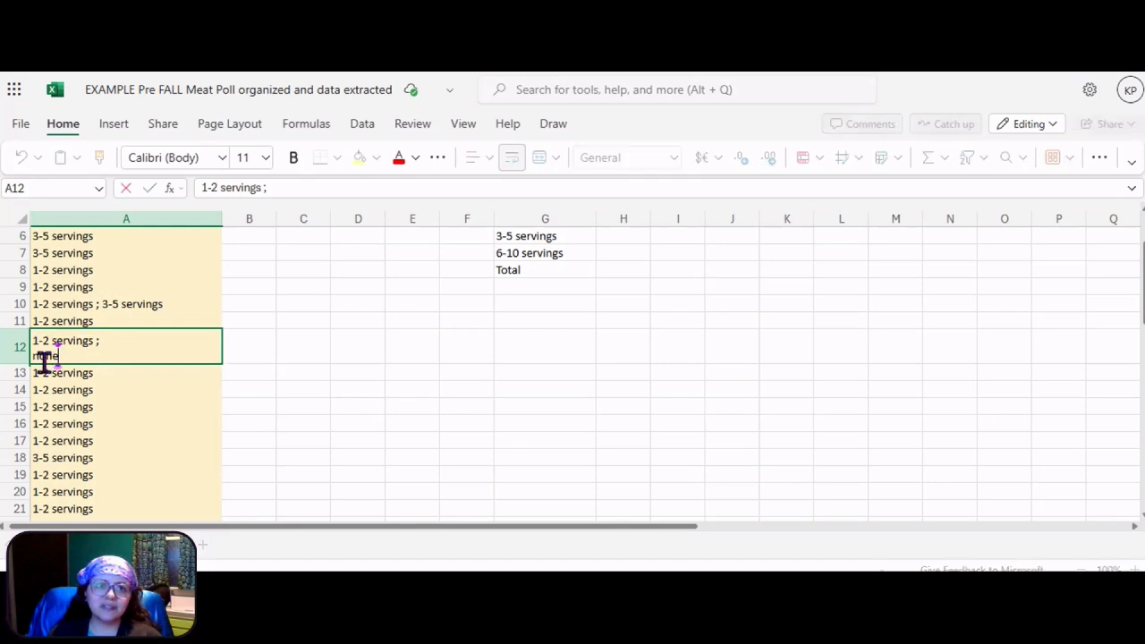
key("BackSpace")
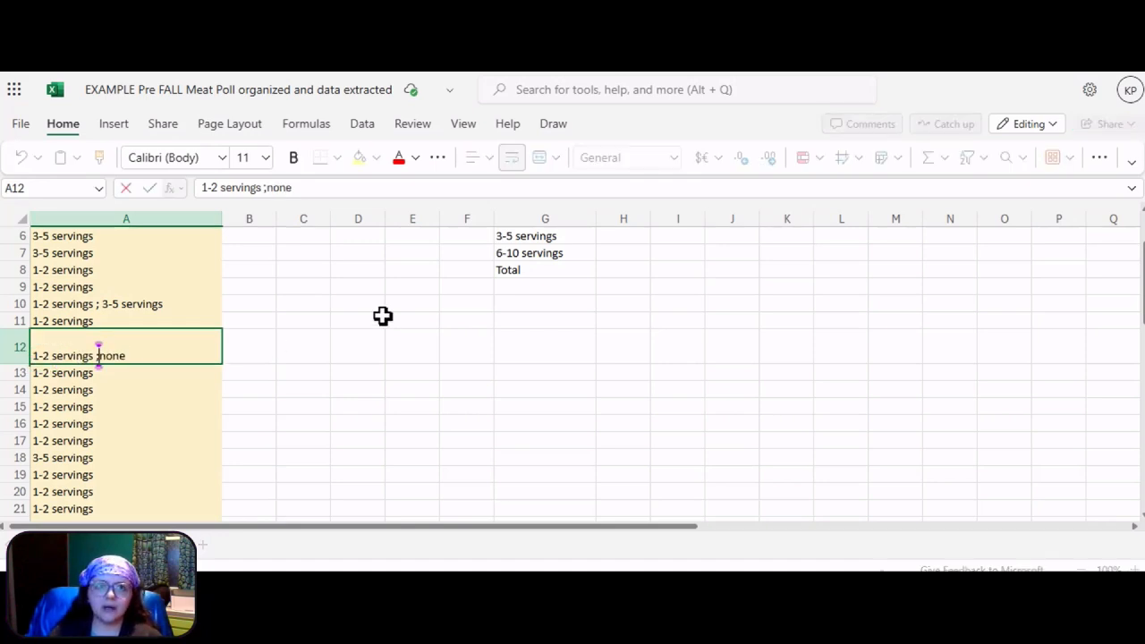
Put the double answer in cell A42 on a single line as 3-5 servings ; 6-10 servings
scroll(107, 392, "down", 10)
left_click(36, 374)
double_click(36, 380)
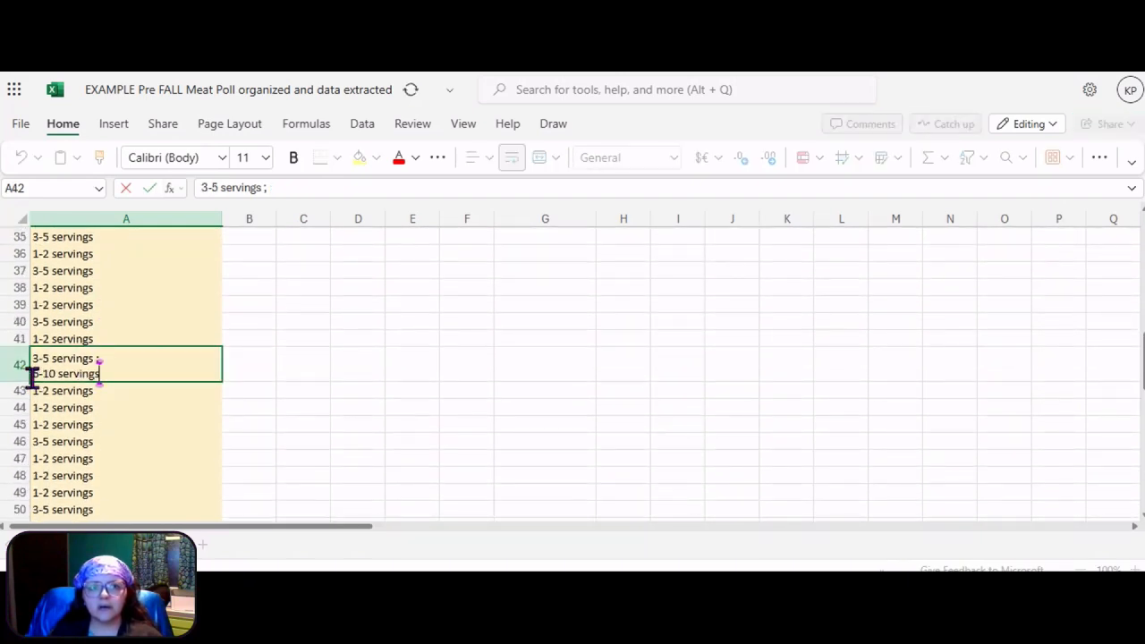
key("BackSpace")
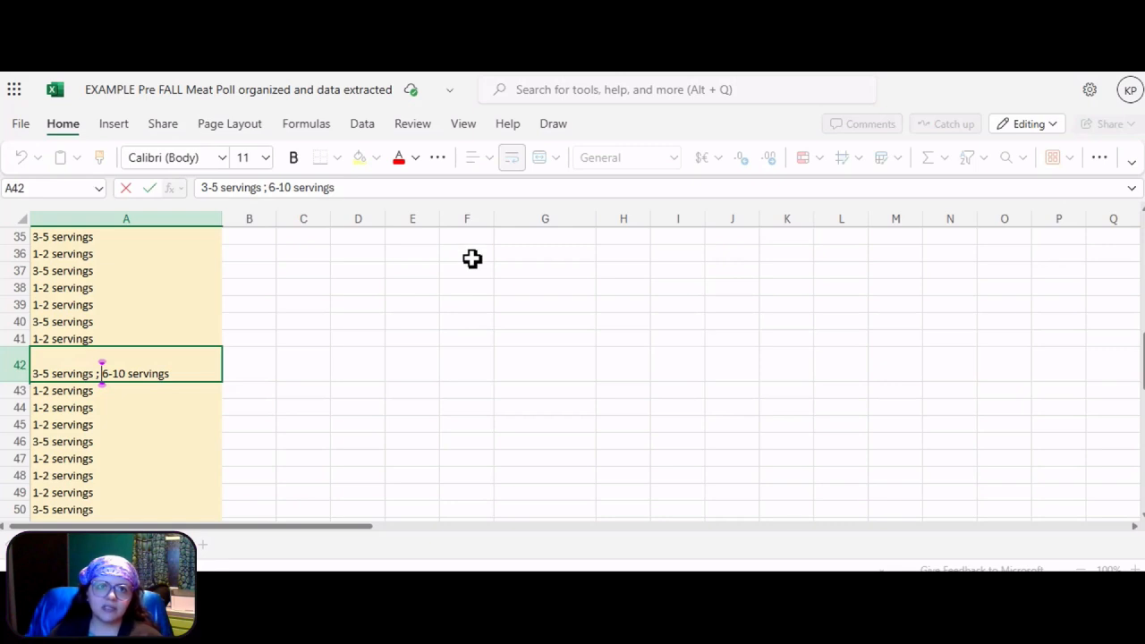
Add a space before the semicolon in the I4 formula so its second criterion reads "1-2 servings ; none"
scroll(301, 360, "up", 5)
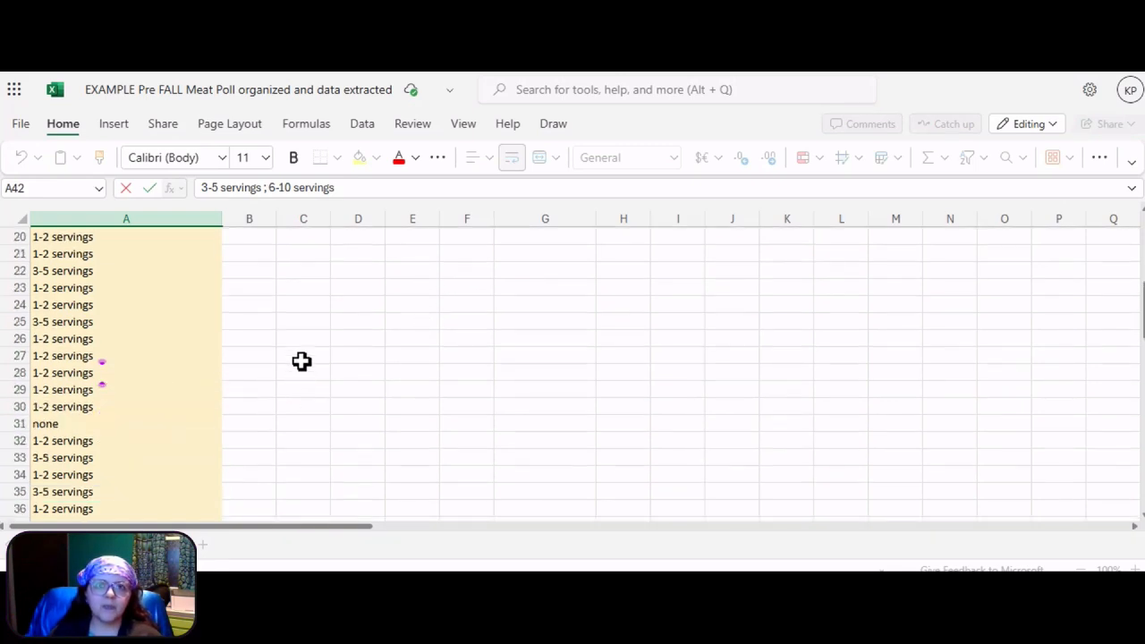
scroll(302, 361, "up", 6)
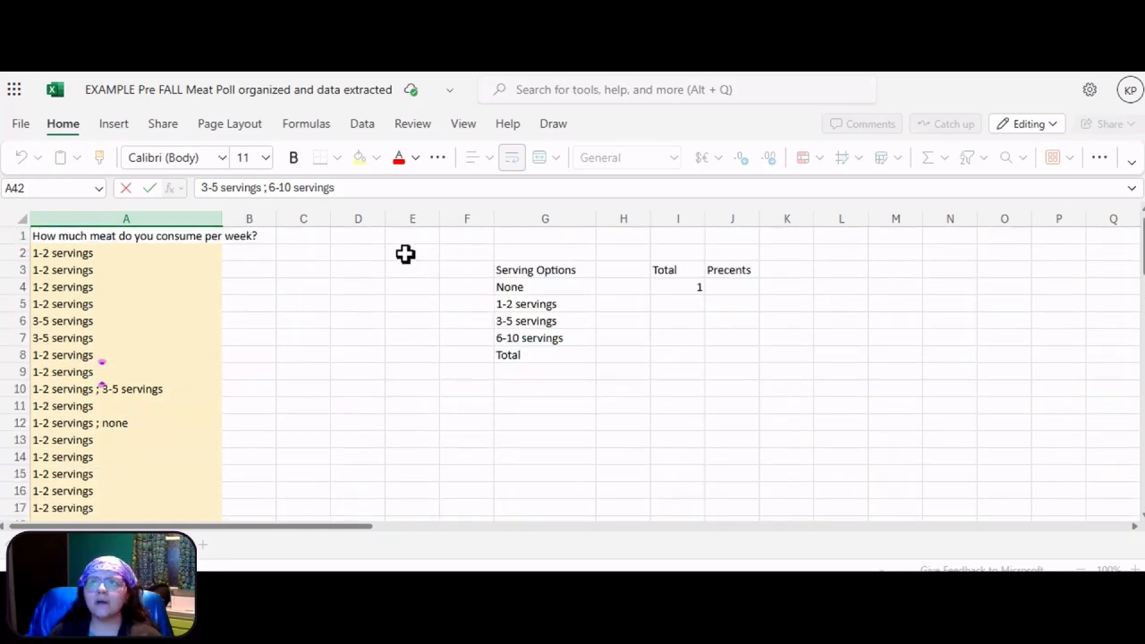
left_click(673, 287)
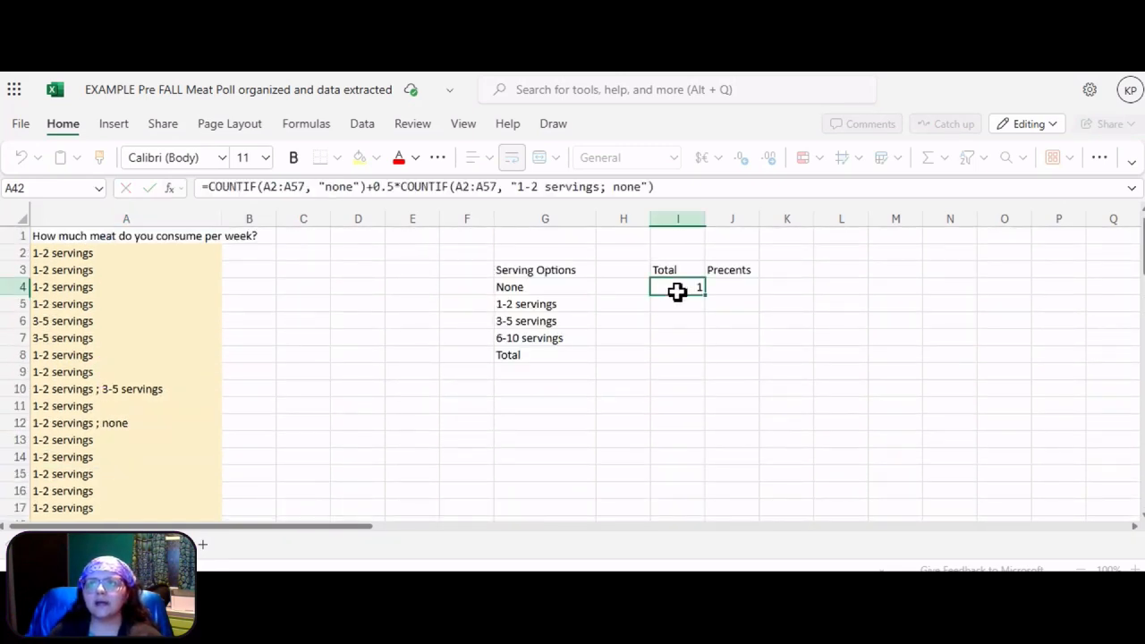
left_click(601, 187)
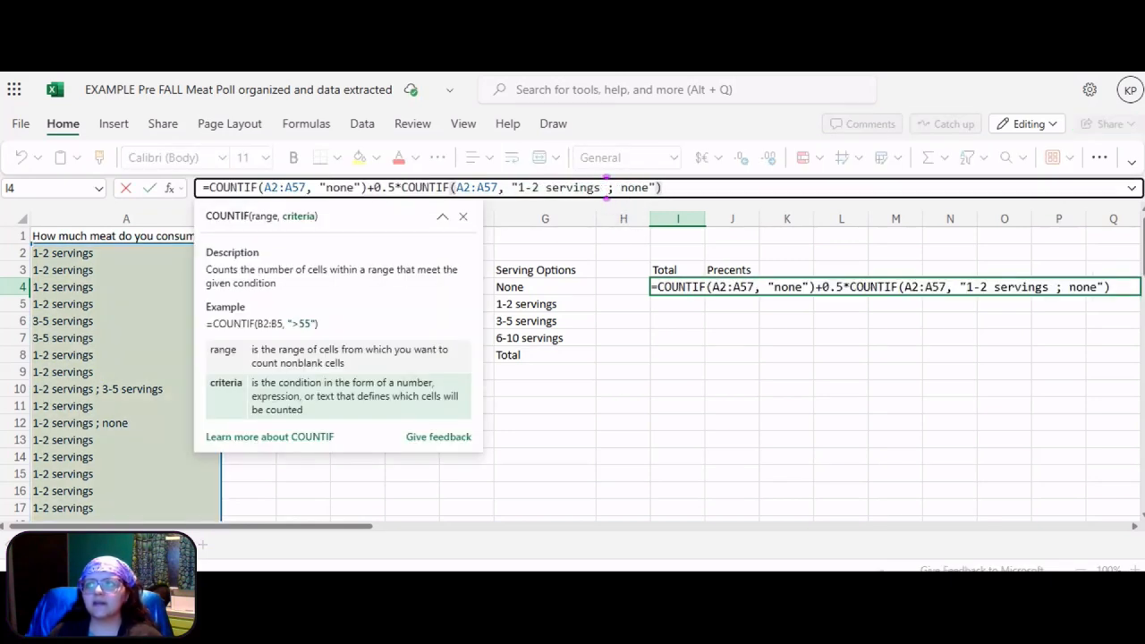
key("Return")
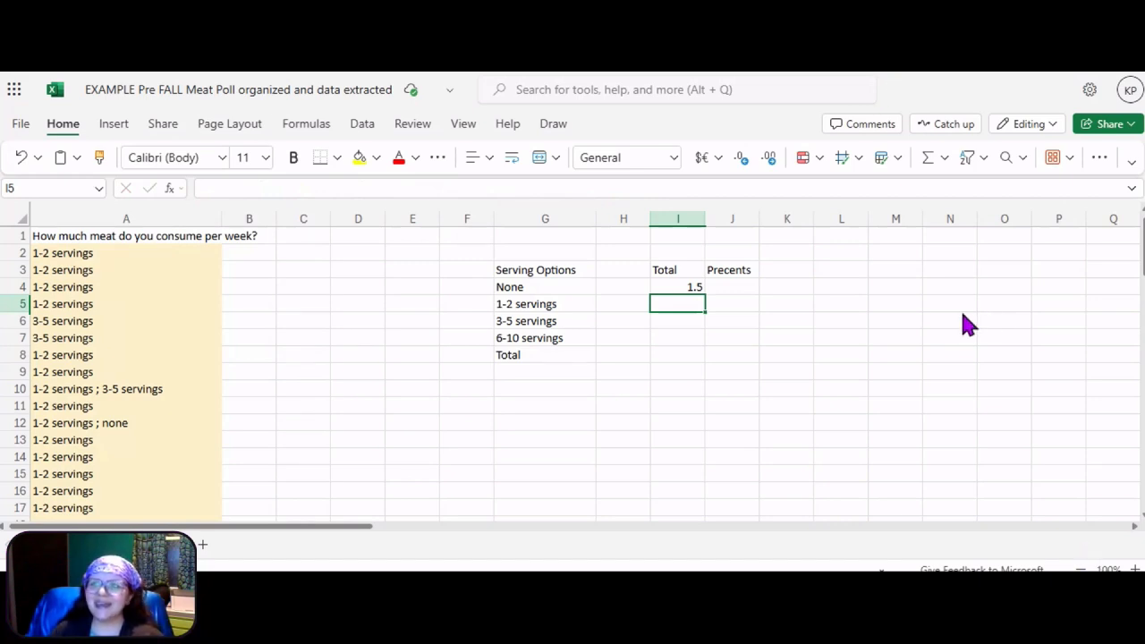
Copy the full formula text from I4 into cell I5 with its A2:A57 ranges kept
left_click(681, 288)
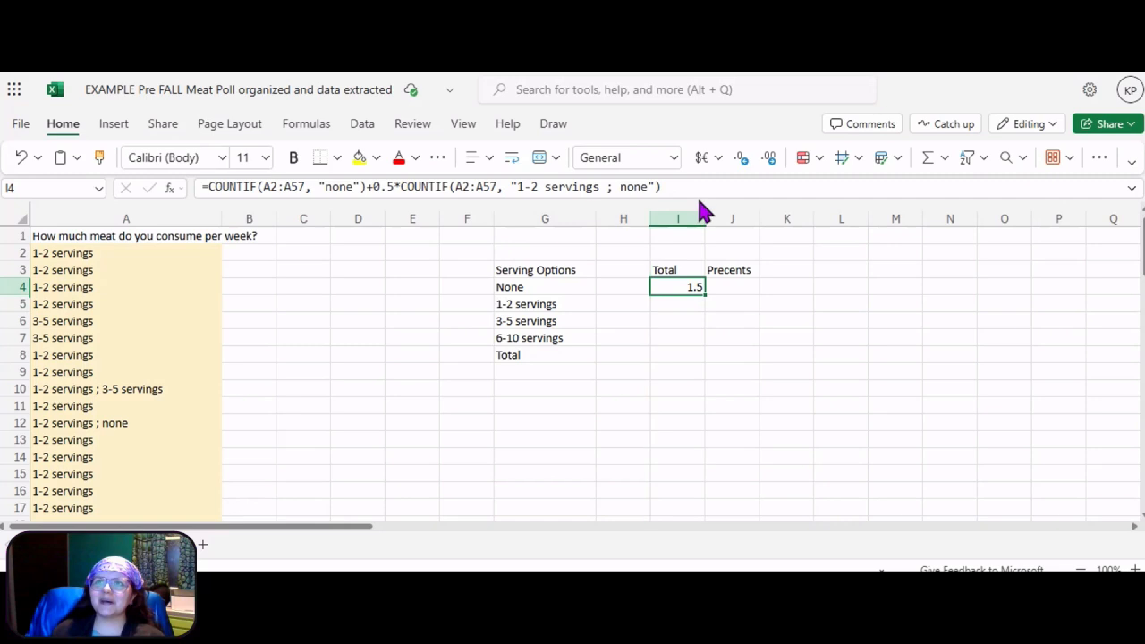
left_click_drag(648, 187, 53, 186)
key("ctrl+c")
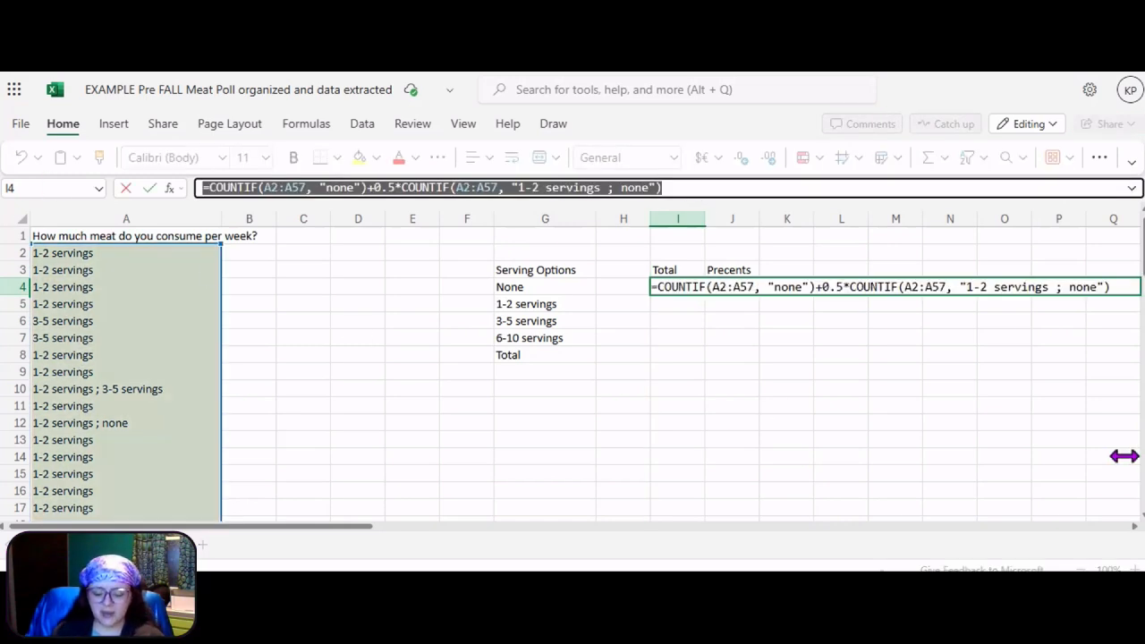
key("Return")
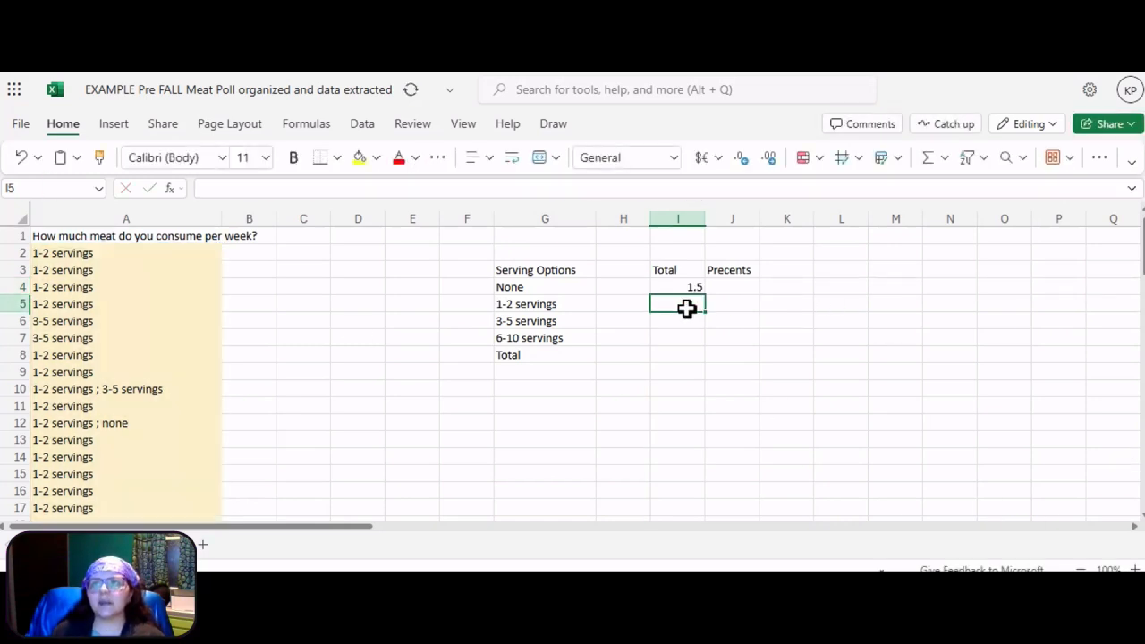
key("ctrl+v")
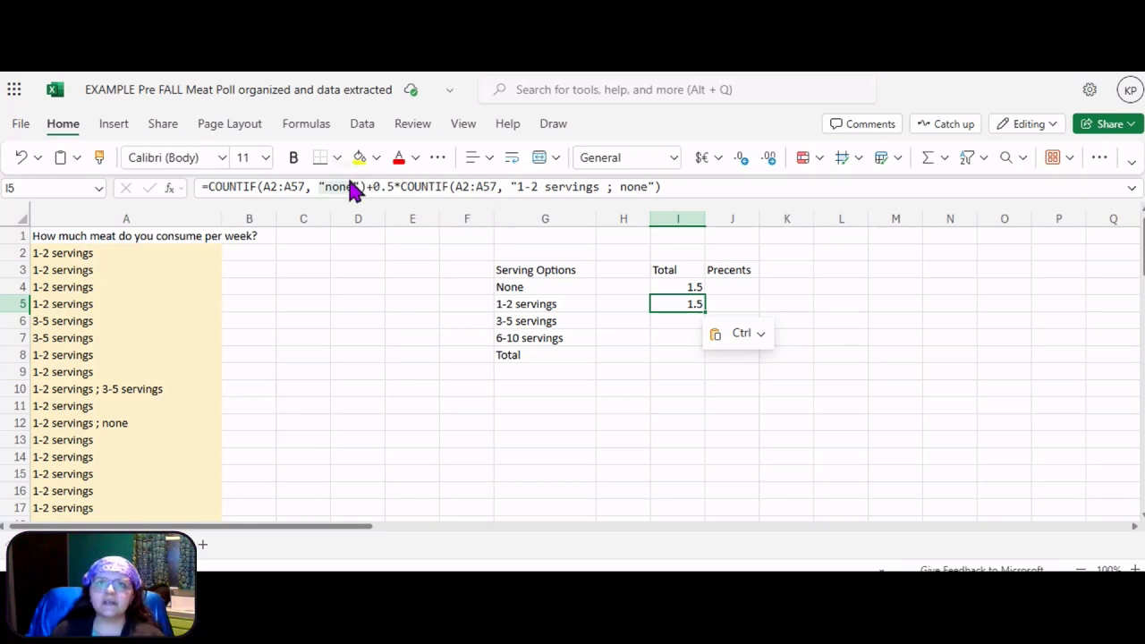
Replace the "none" criterion in I5's first COUNTIF with "1-2 servings" copied from cell A2, without a trailing space
left_click(82, 262)
double_click(85, 253)
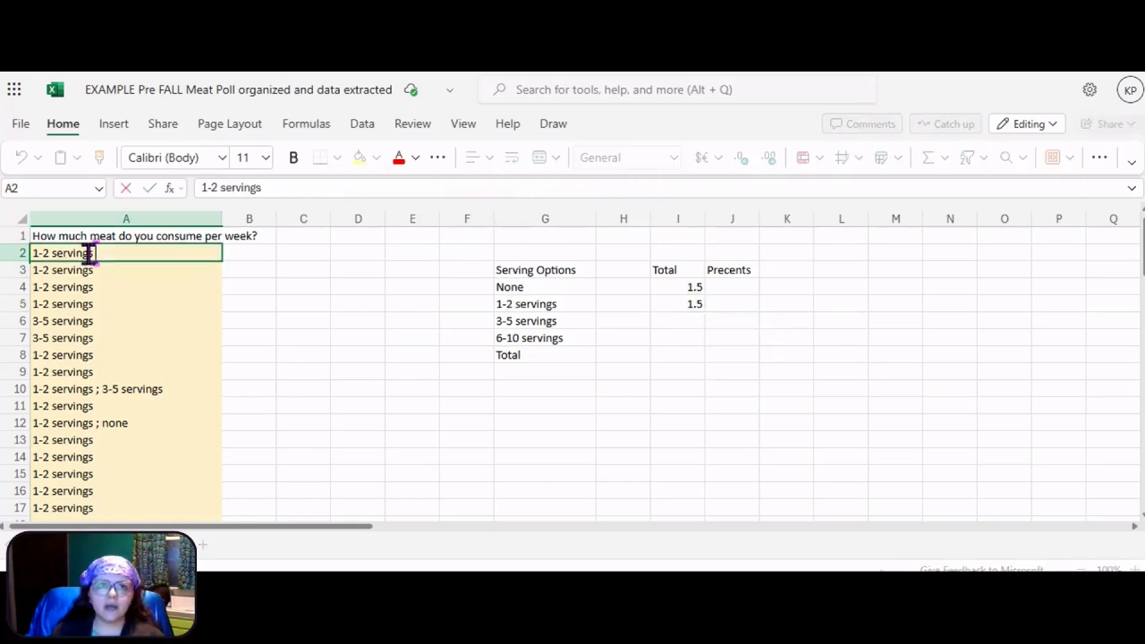
double_click(88, 254)
triple_click(87, 253)
key("ctrl+c")
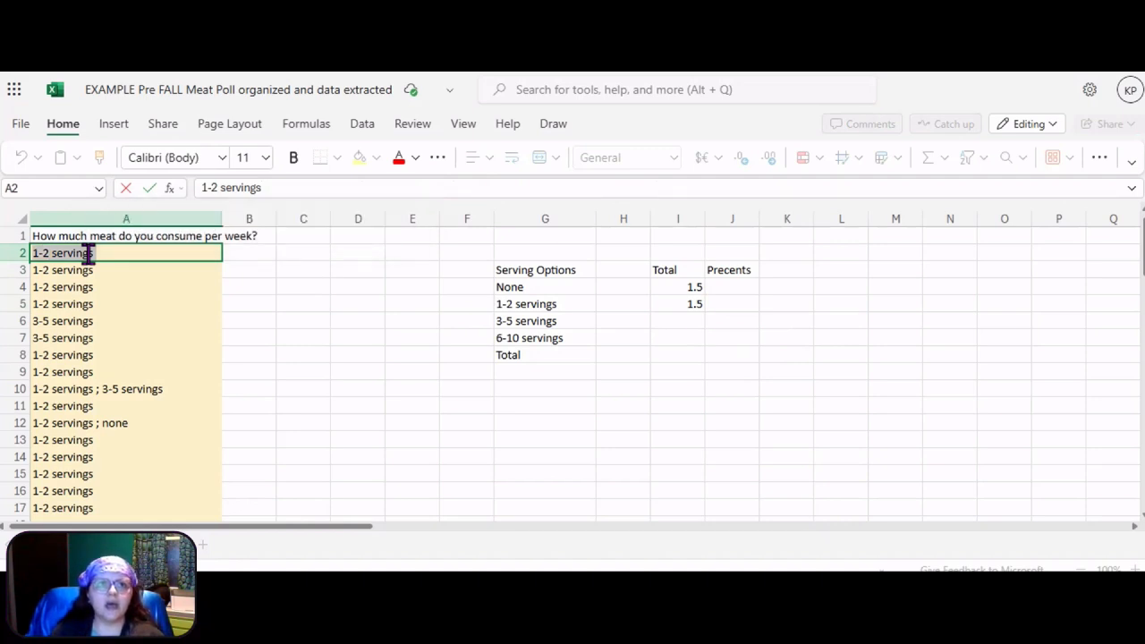
left_click(660, 303)
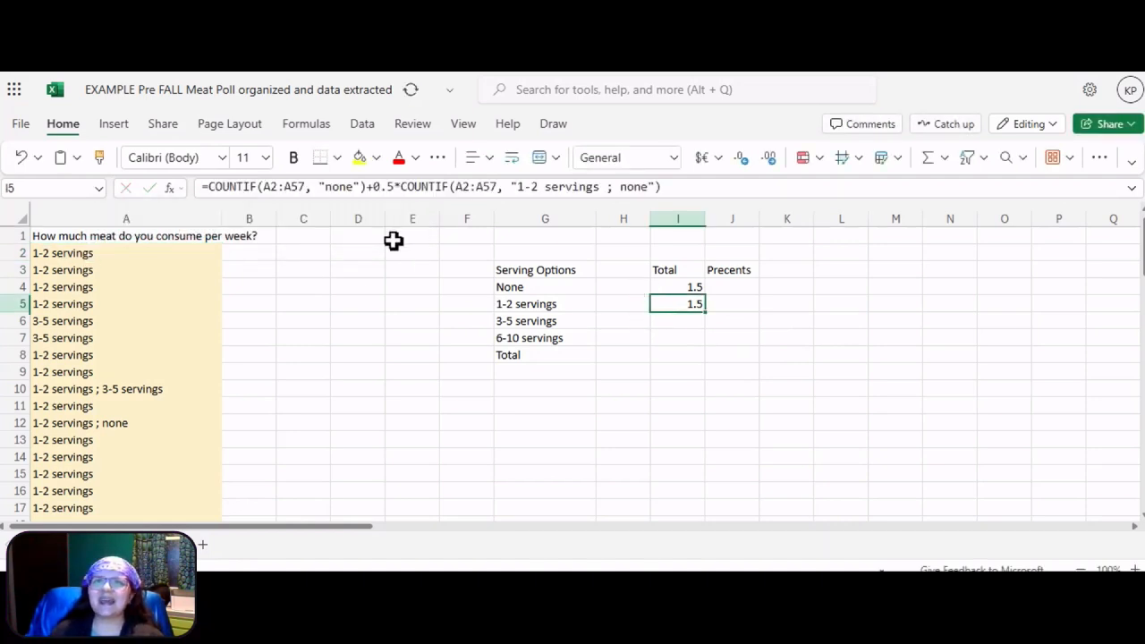
double_click(331, 187)
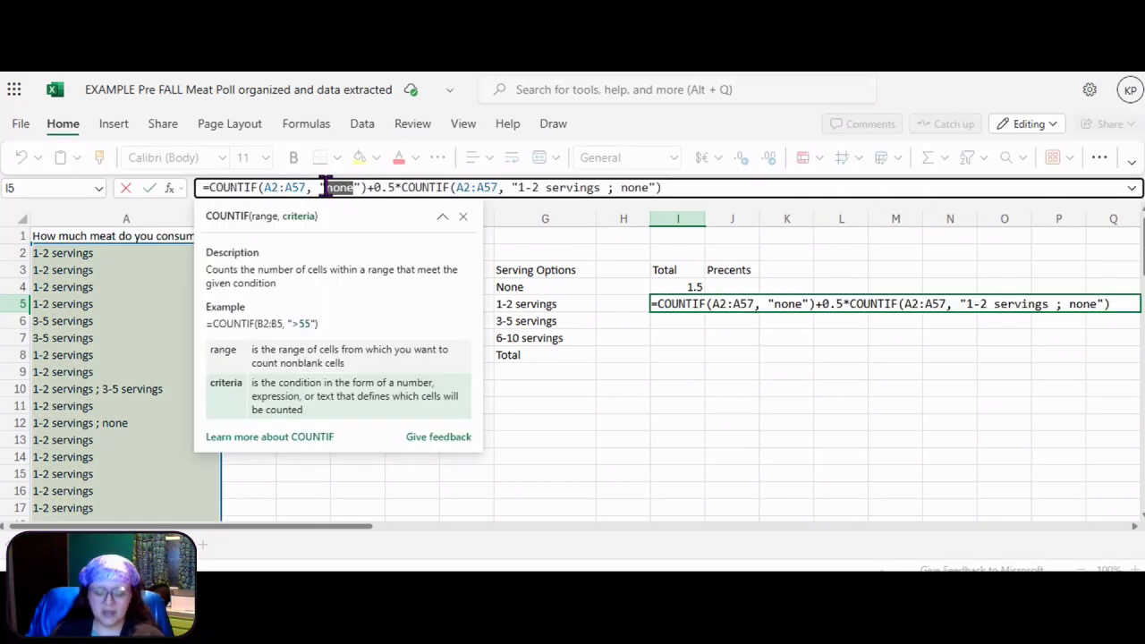
key("ctrl+v")
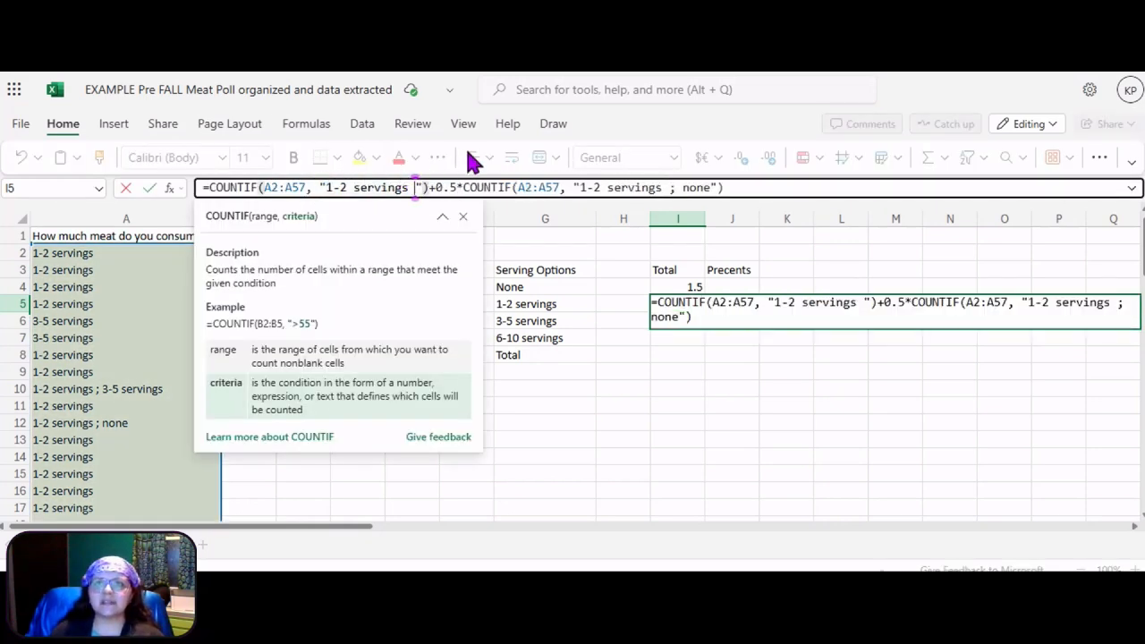
key("BackSpace")
key("Return")
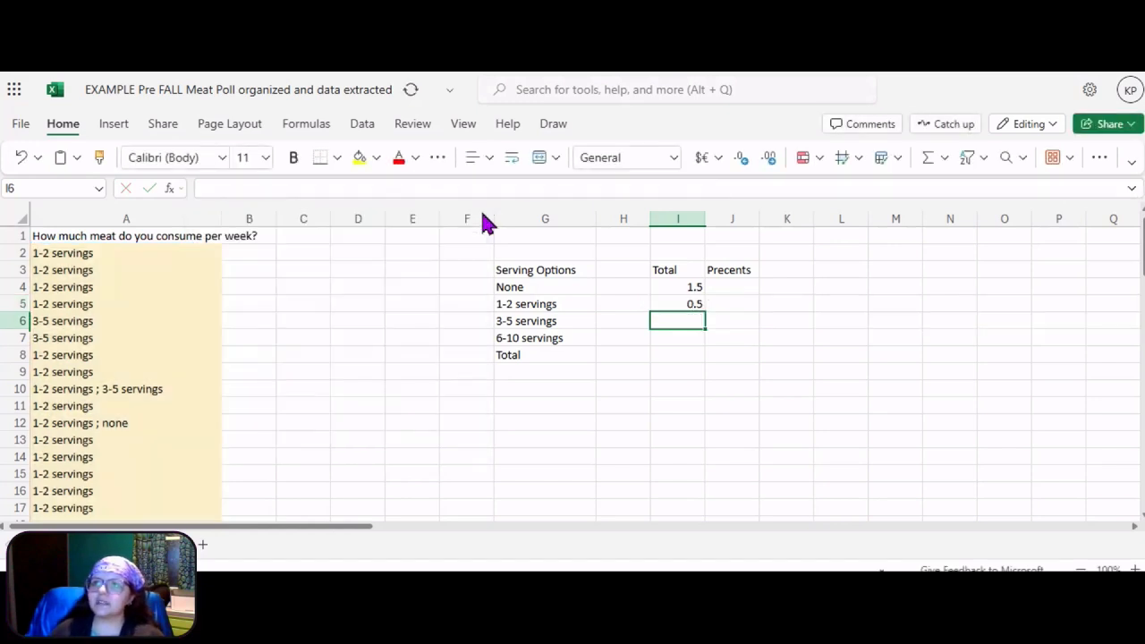
Remove the half-weight COUNTIF term from I5, leaving =COUNTIF(A2:A57, "1-2 servings")
left_click(569, 190)
left_click(671, 302)
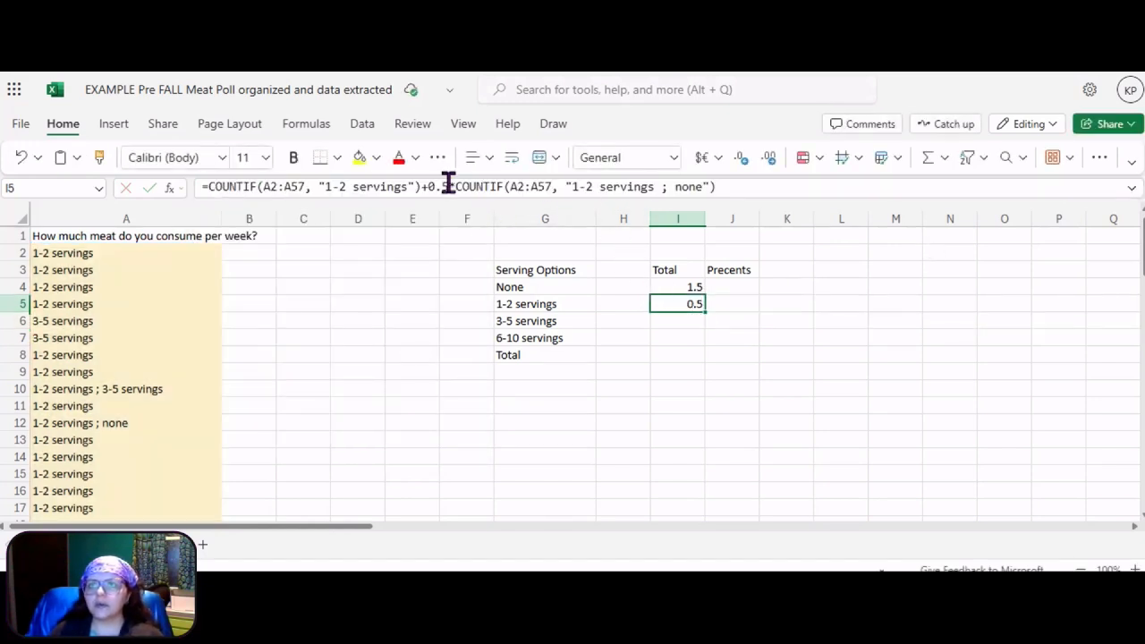
left_click_drag(420, 187, 954, 183)
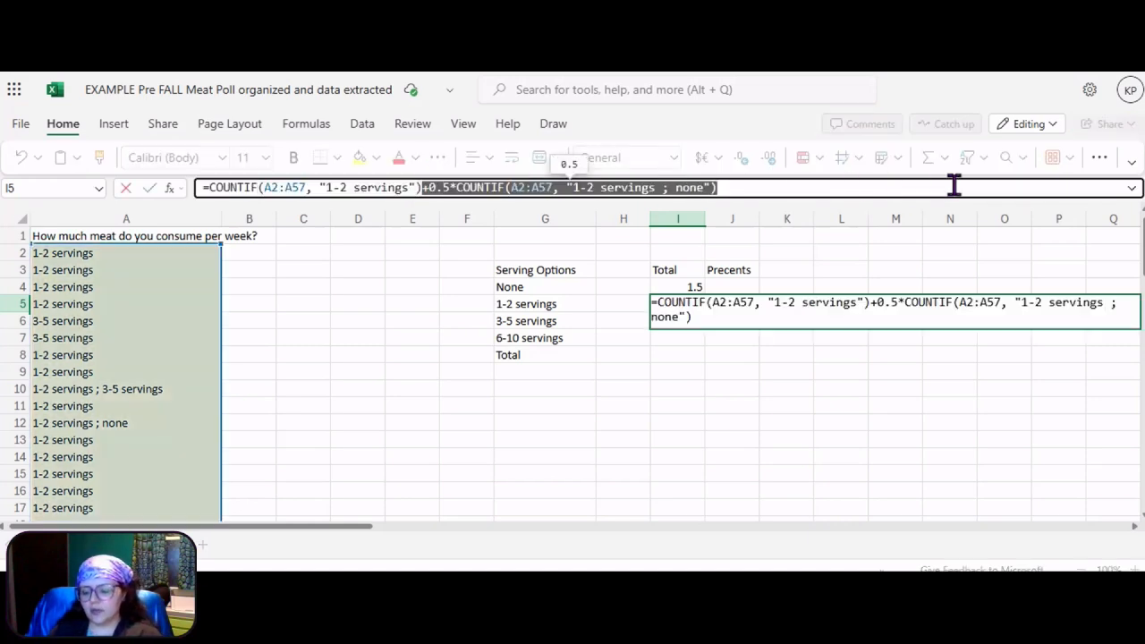
key("BackSpace")
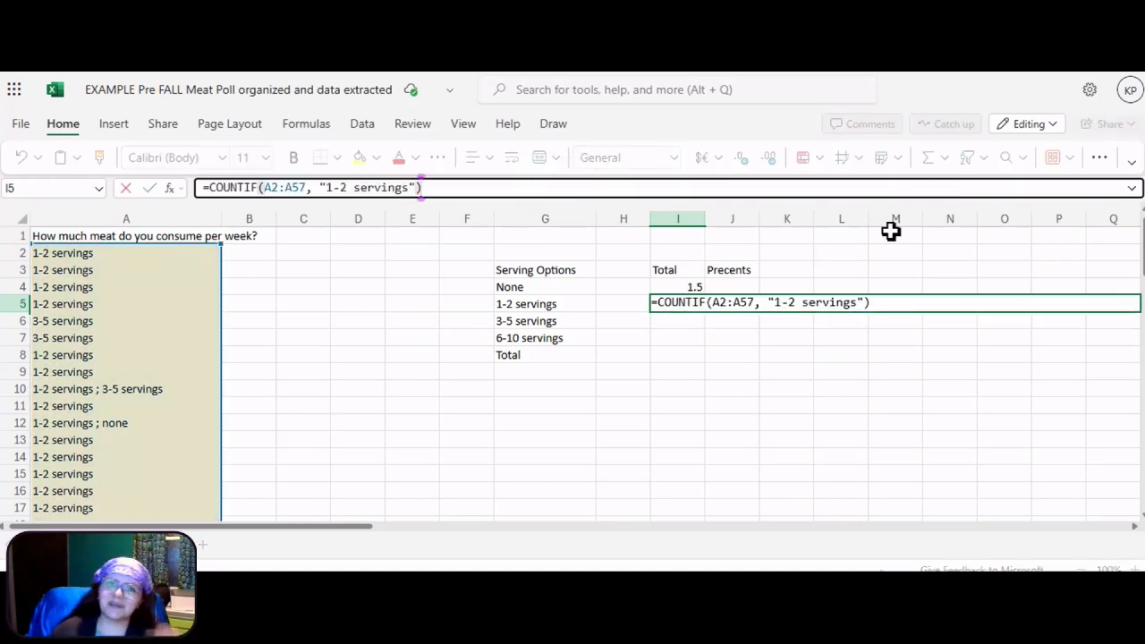
key("Return")
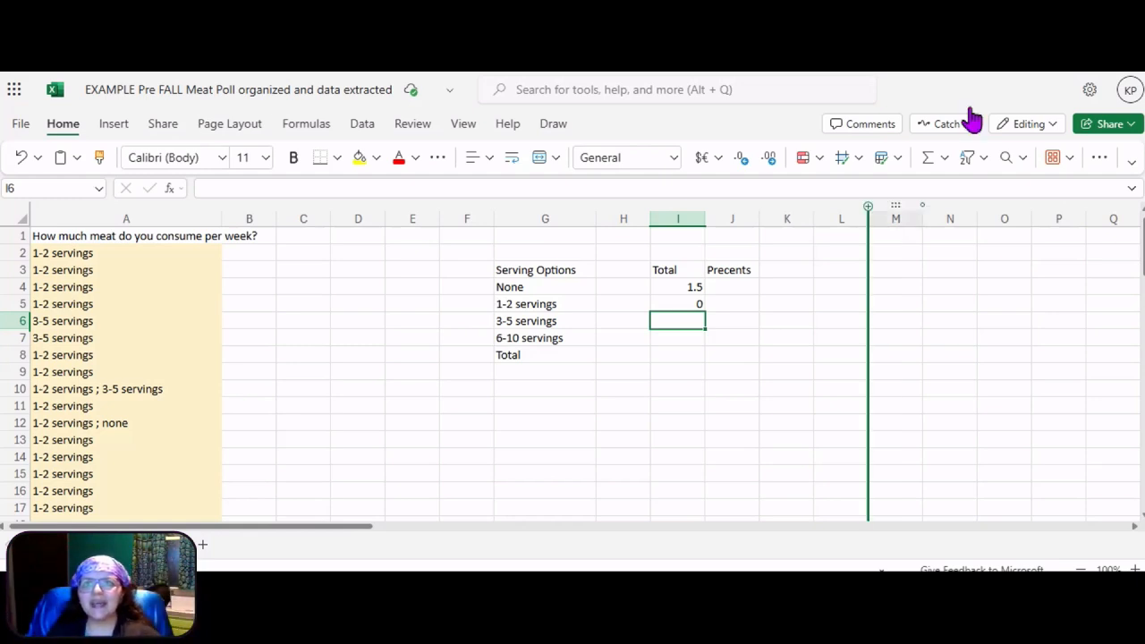
Compare the answer text in A9 with I5's criterion and add a trailing space in the formula: =COUNTIF(A2:A57, "1-2 servings ")
left_click(701, 305)
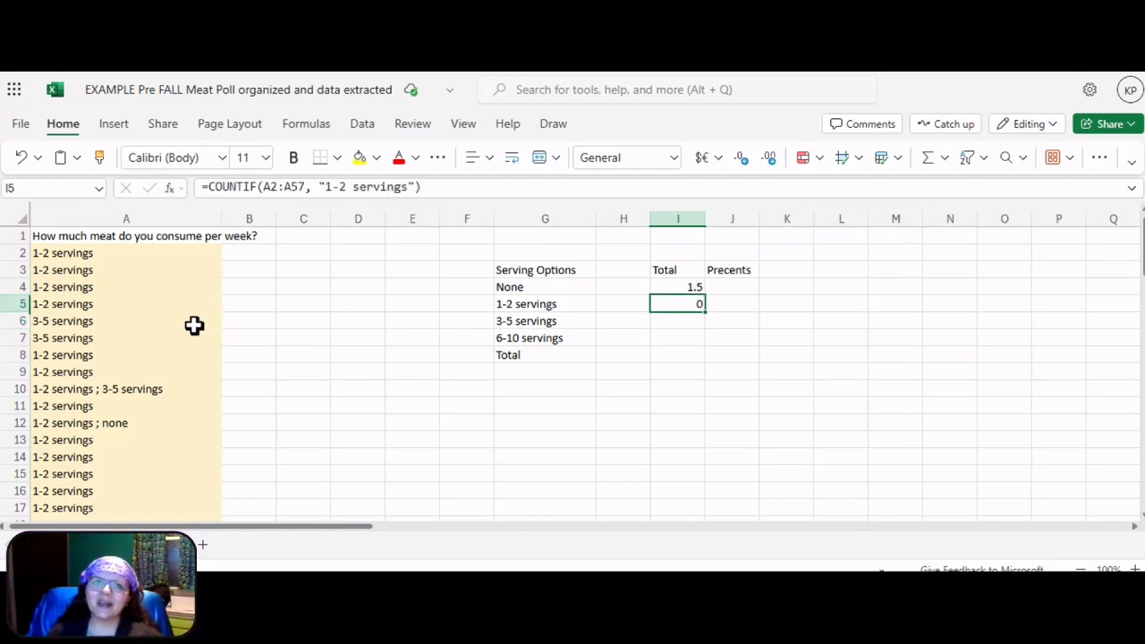
left_click(123, 369)
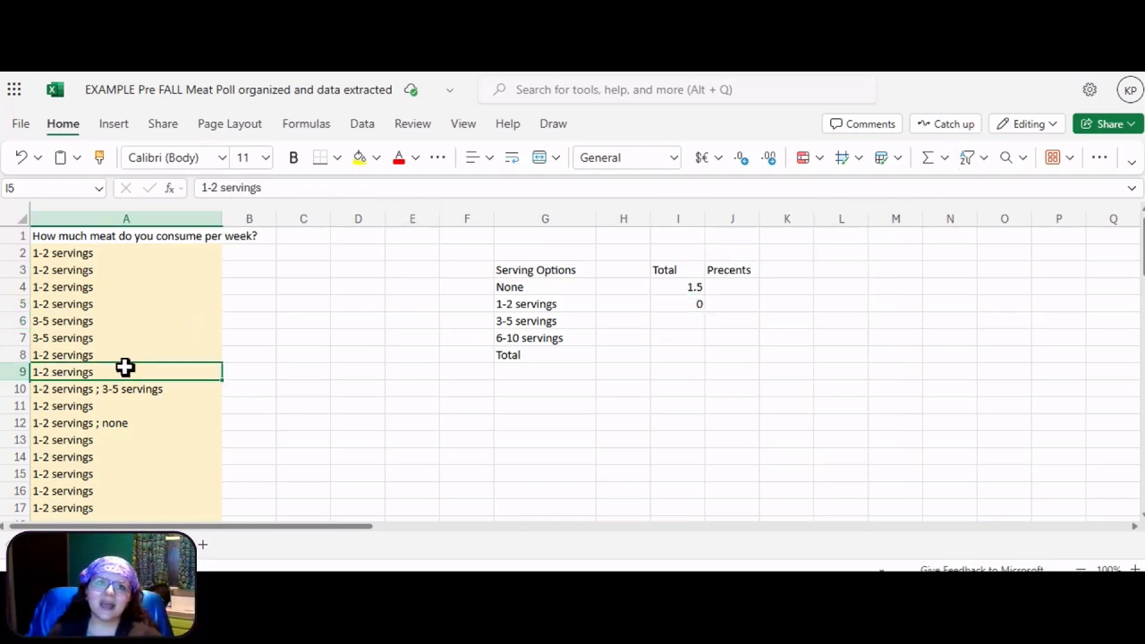
left_click(315, 186)
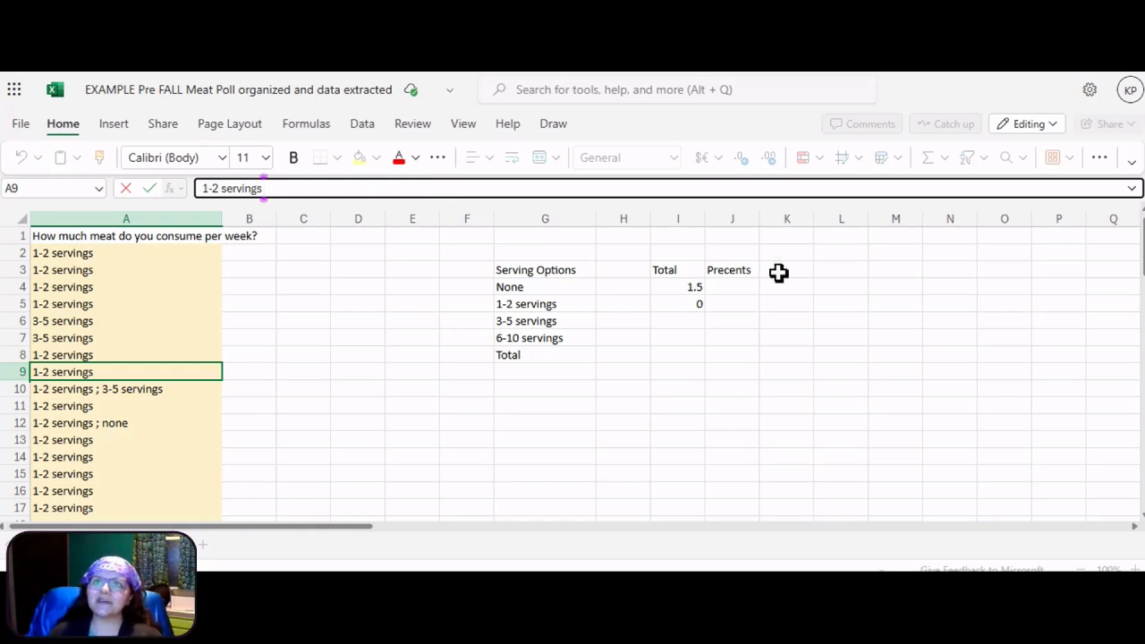
left_click(695, 308)
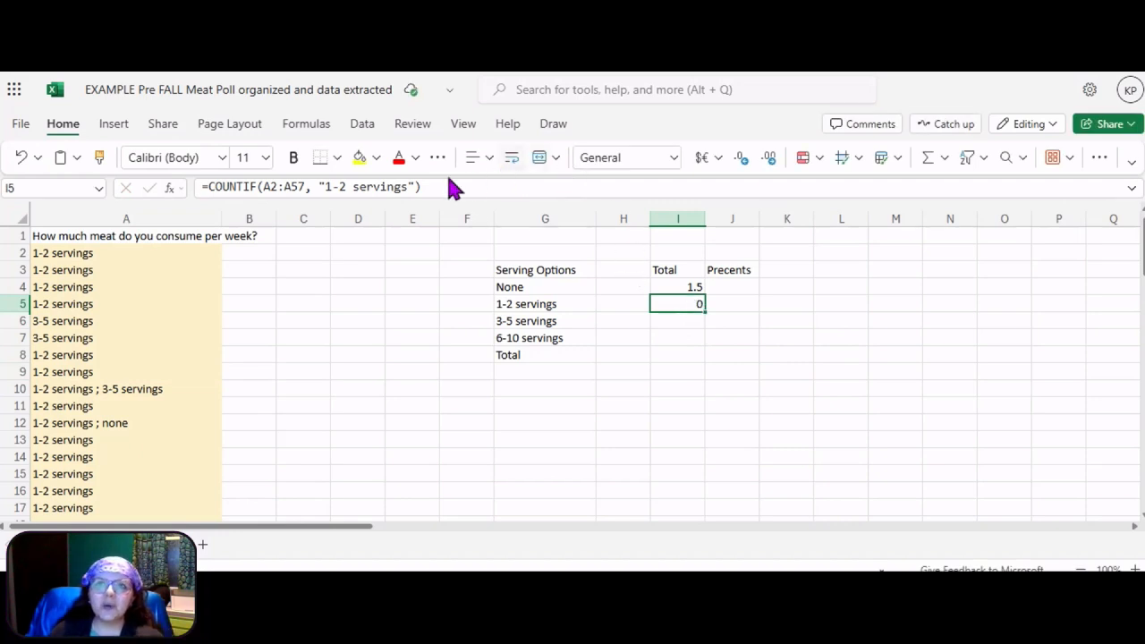
left_click(402, 187)
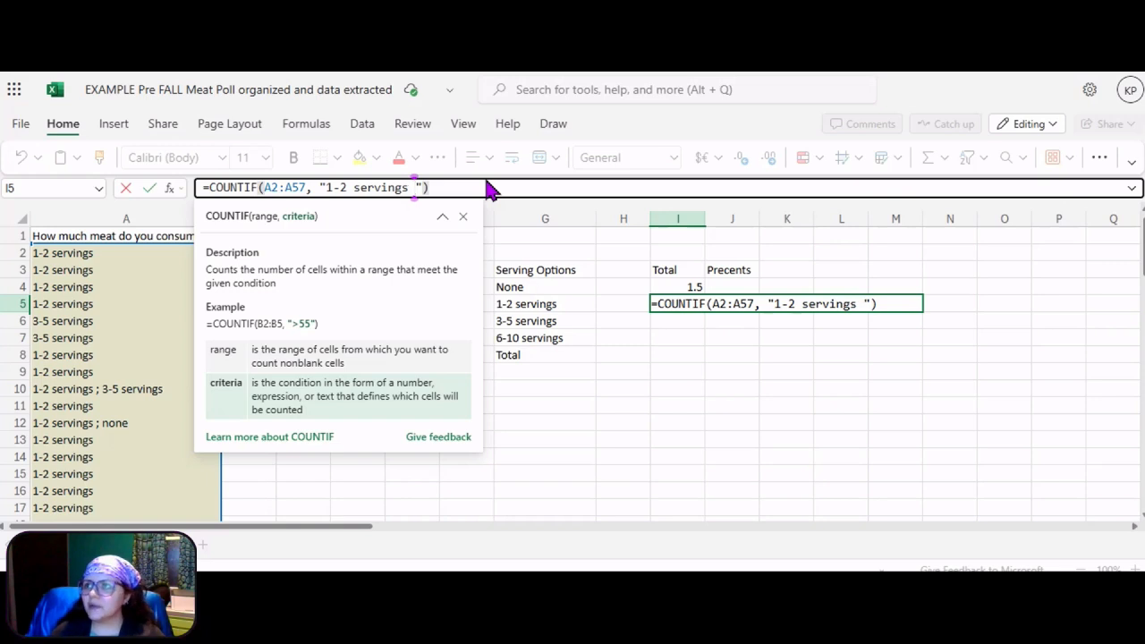
key("Return")
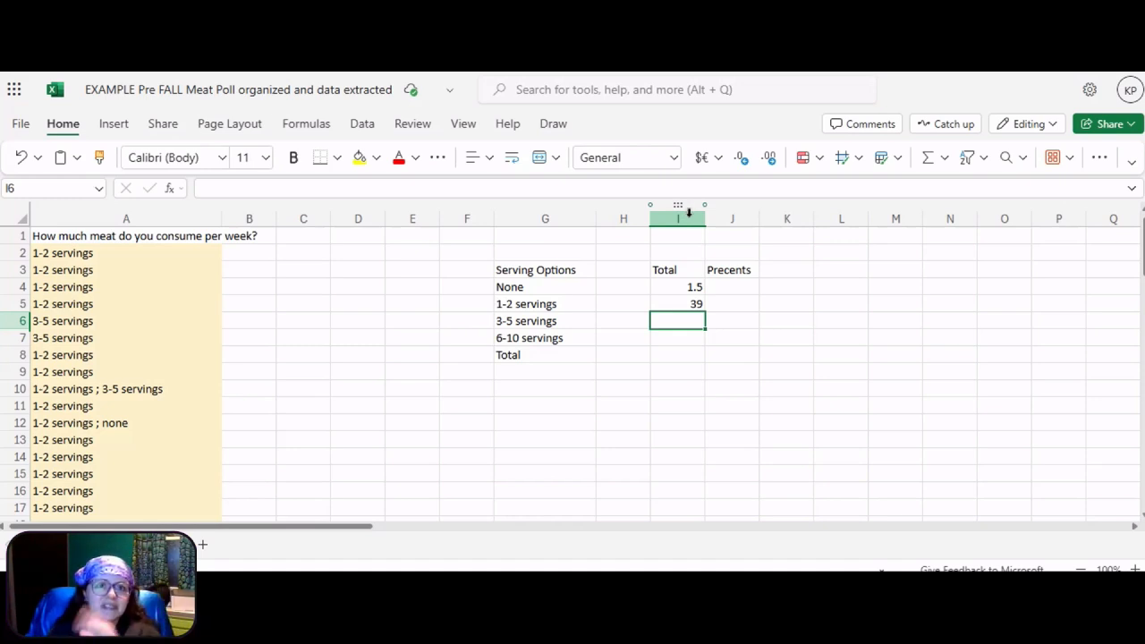
Look through the responses in column A for double answers that include 1-2 servings
scroll(161, 394, "down", 2)
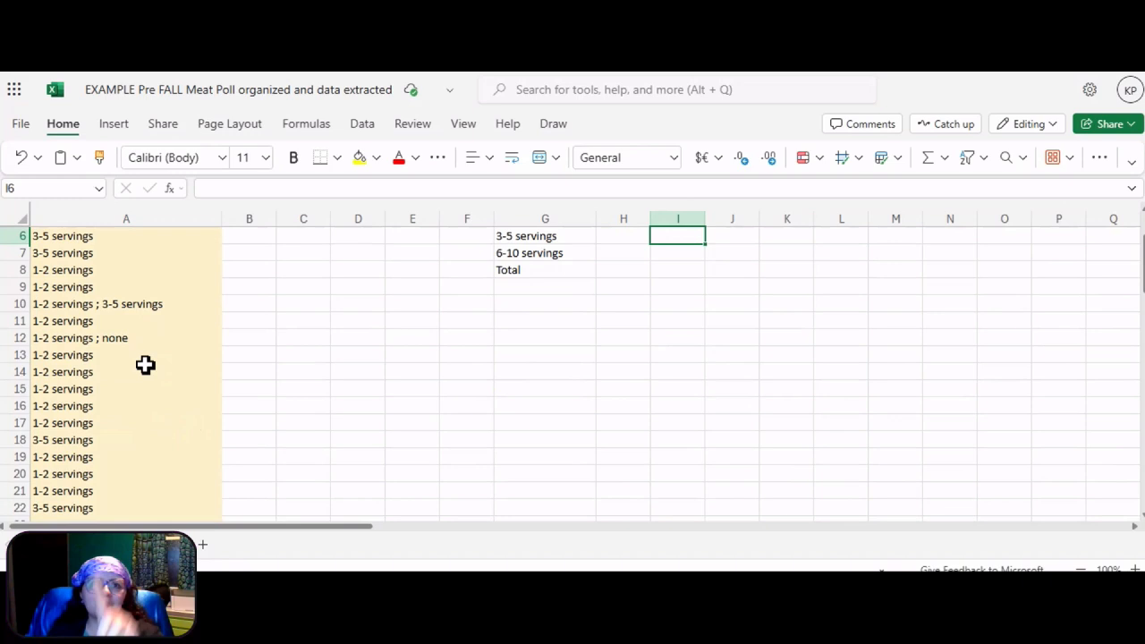
scroll(140, 365, "down", 10)
scroll(134, 365, "up", 3)
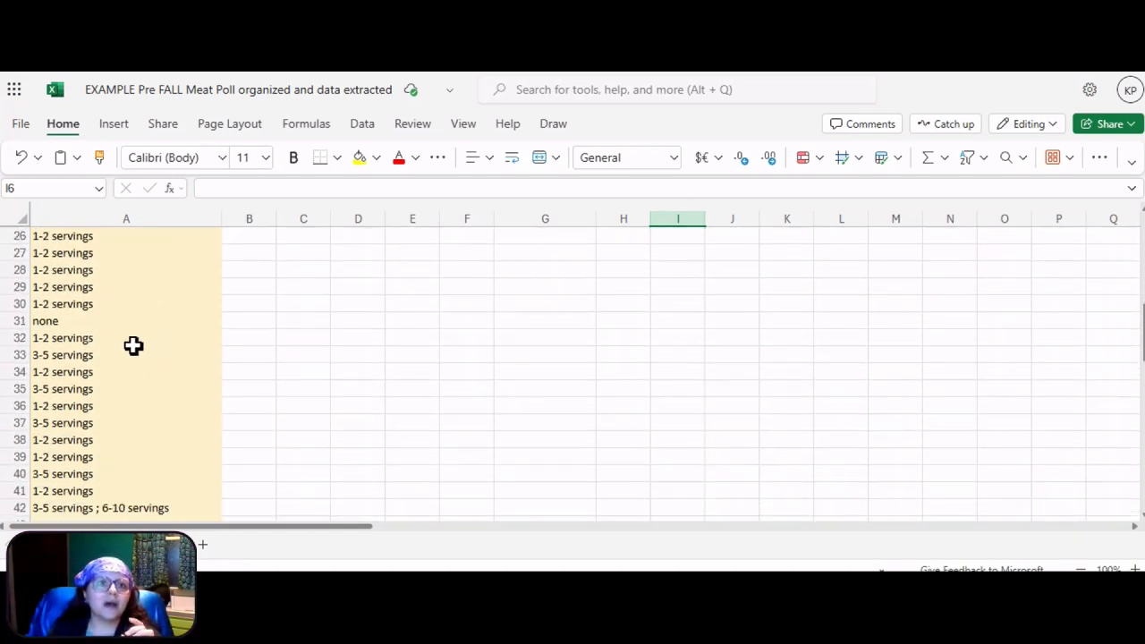
left_click(69, 305)
left_click(105, 334)
scroll(112, 349, "down", 3)
scroll(117, 357, "down", 4)
scroll(130, 347, "up", 4)
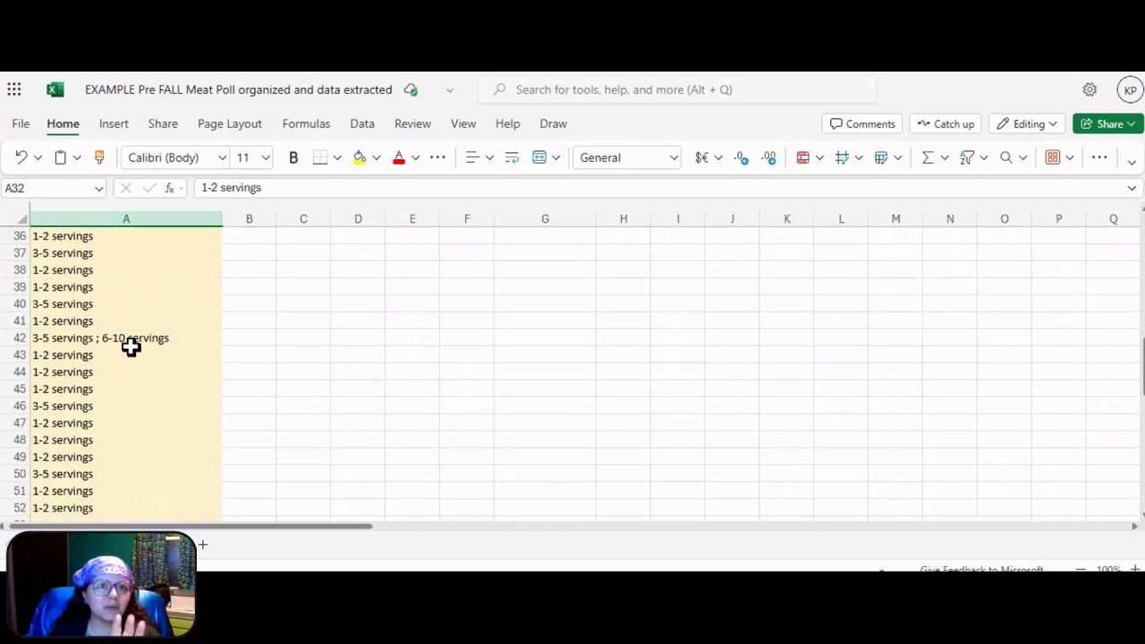
scroll(131, 347, "up", 11)
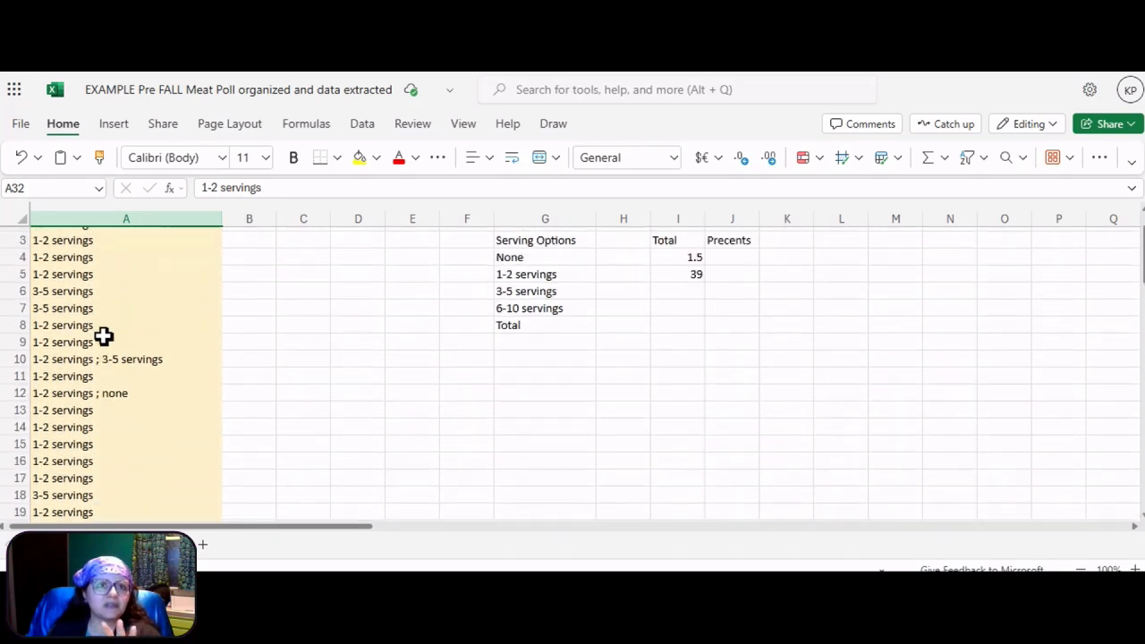
scroll(104, 336, "up", 2)
left_click(128, 389)
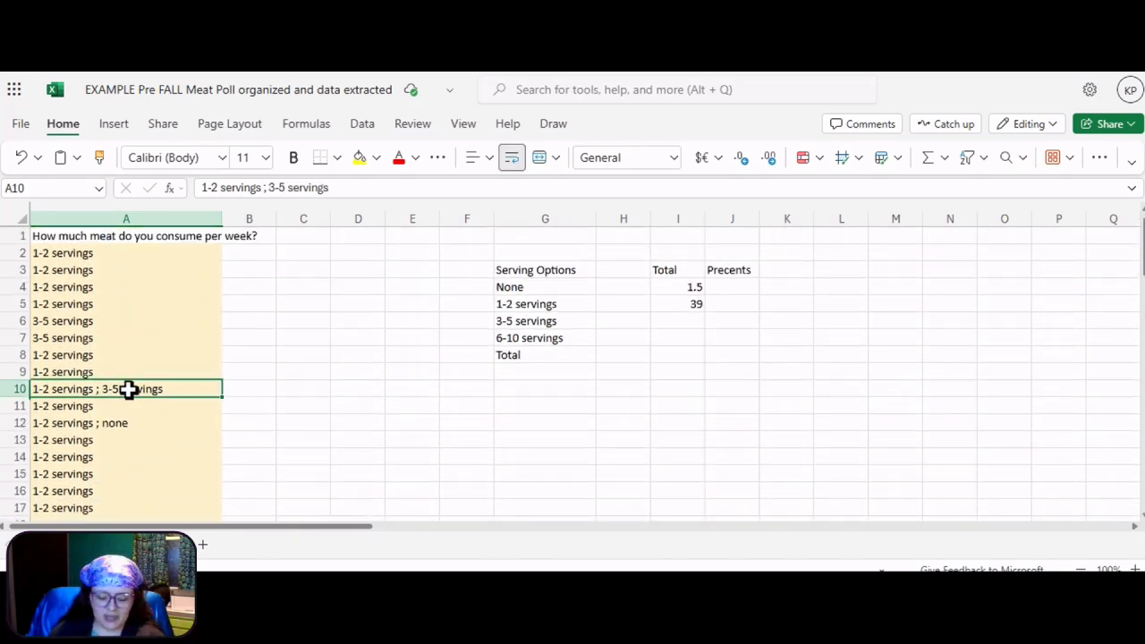
triple_click(128, 389)
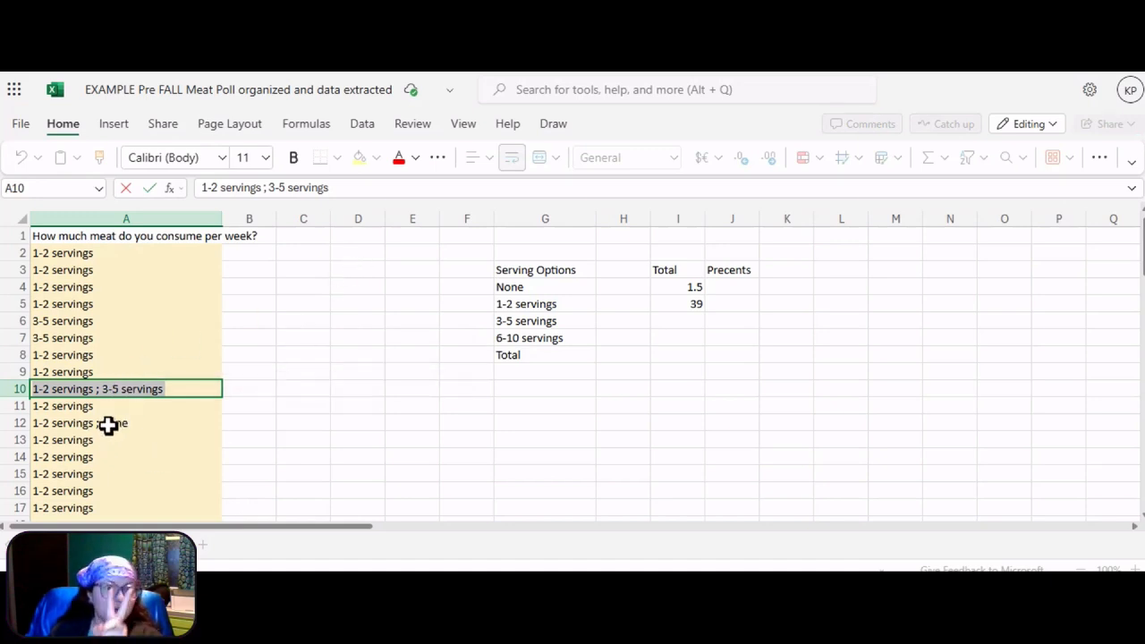
scroll(108, 412, "down", 10)
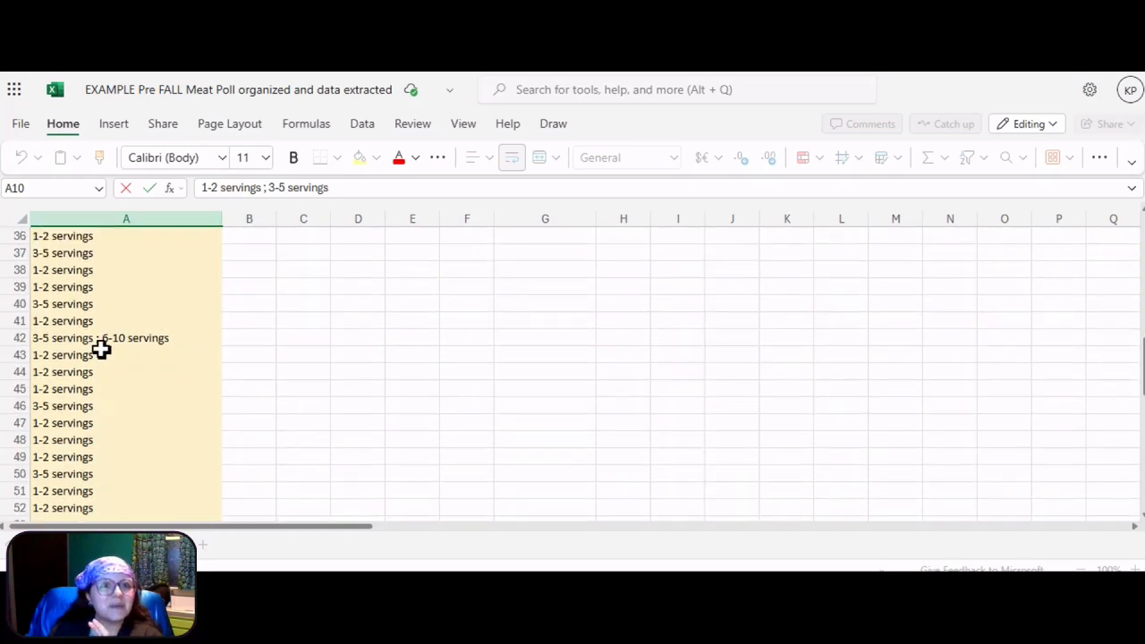
scroll(101, 353, "up", 10)
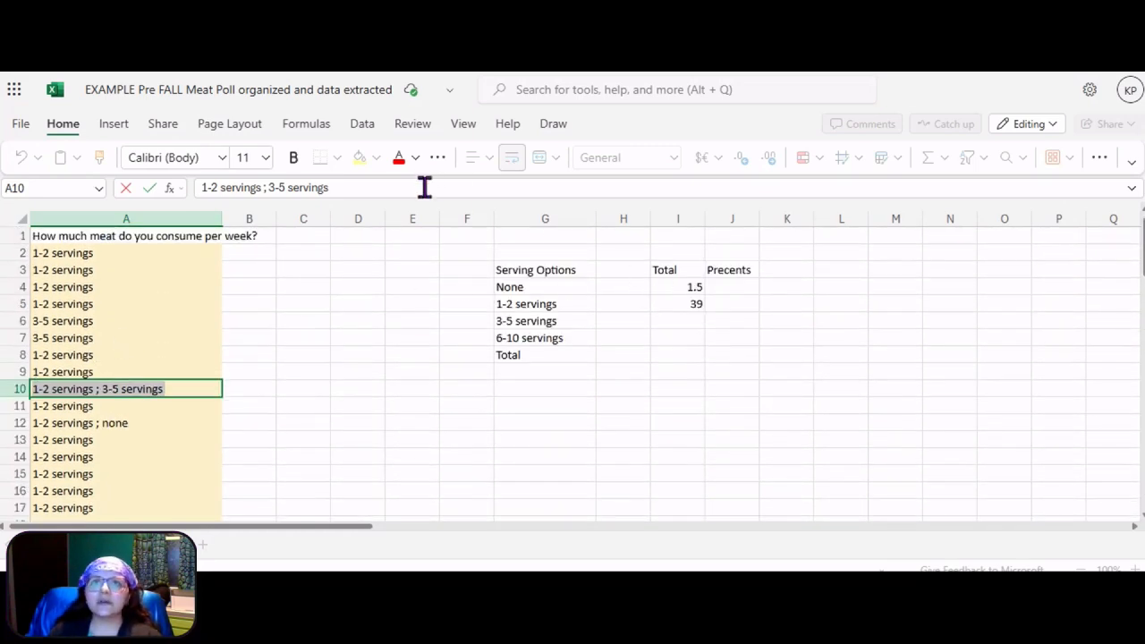
Append +0.5( and a copy of the existing COUNTIF(A2:A57, "1-2 servings ") term to the formula in I5
left_click(675, 304)
left_click(504, 189)
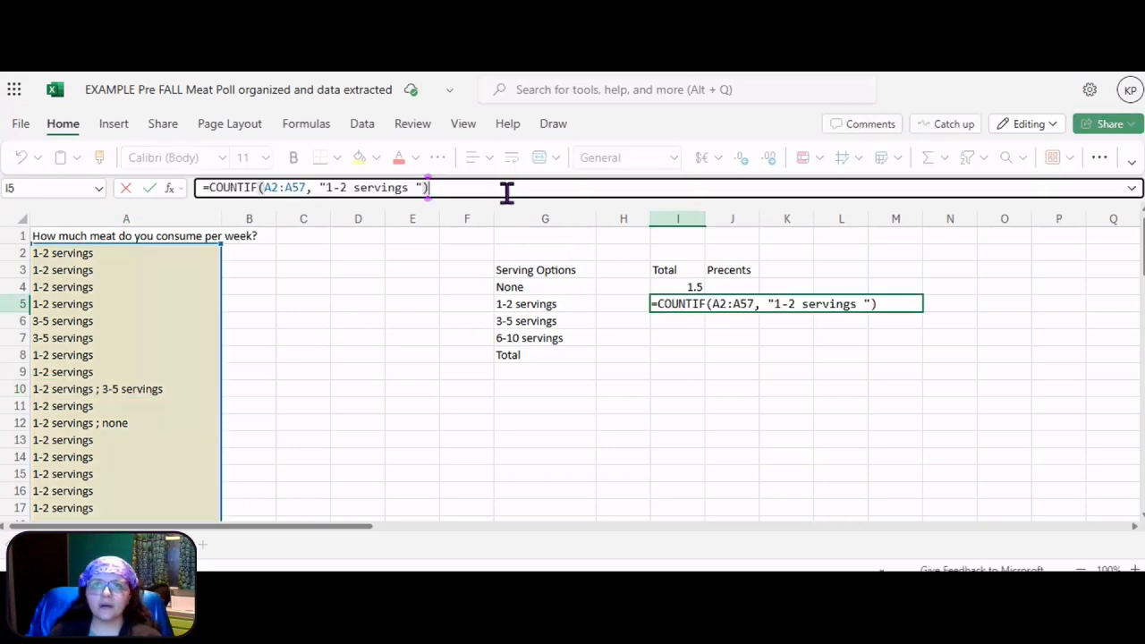
left_click_drag(529, 187, 205, 210)
key("ctrl+c")
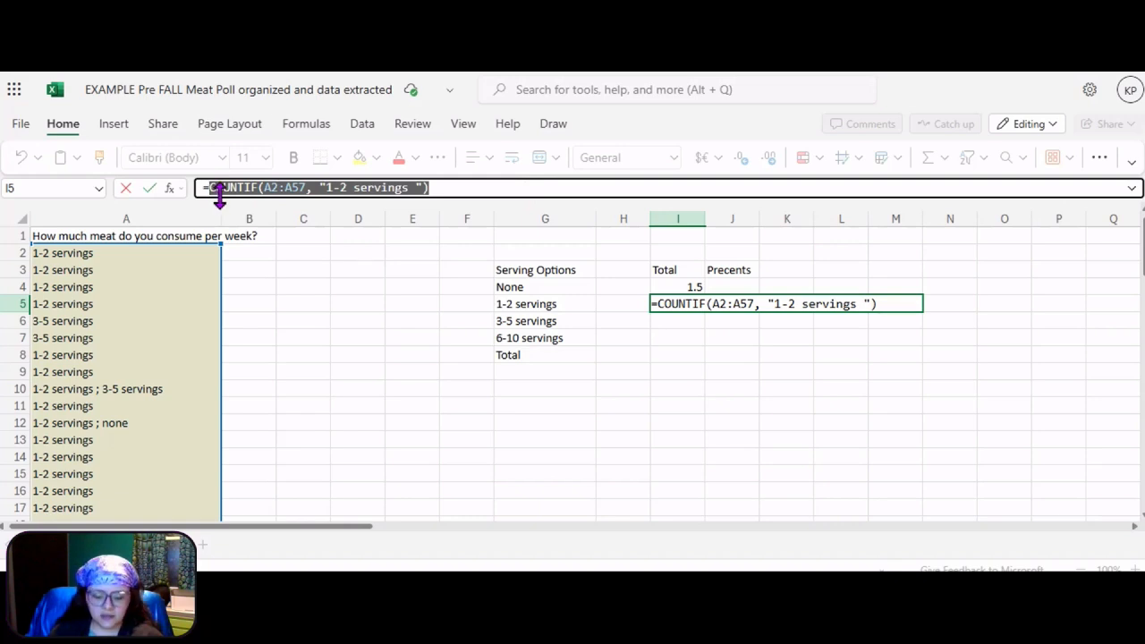
left_click(465, 188)
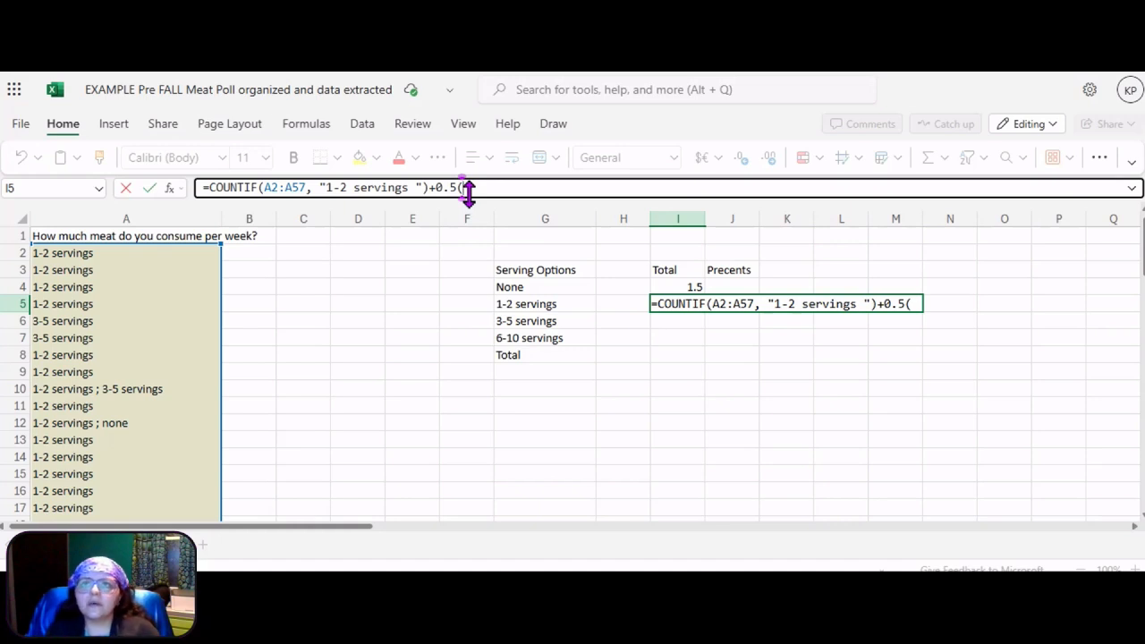
key("ctrl+v")
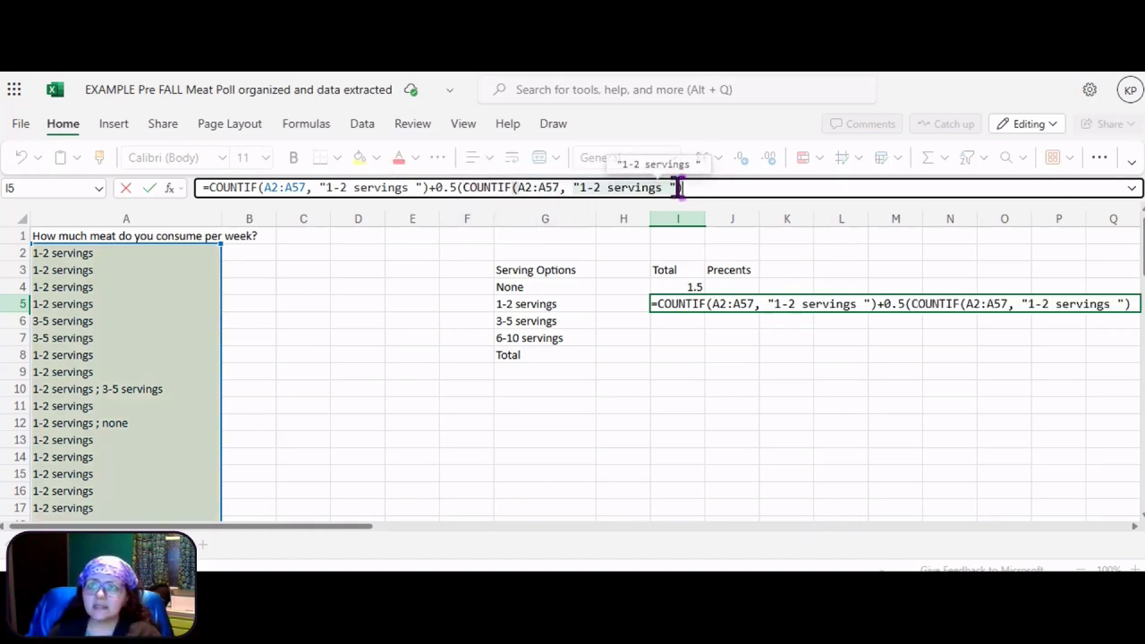
Replace the second COUNTIF's criterion in I5 with "1-2 servings ; 3-5 servings" copied from A10, without trailing spaces
double_click(123, 389)
triple_click(123, 389)
key("ctrl+c")
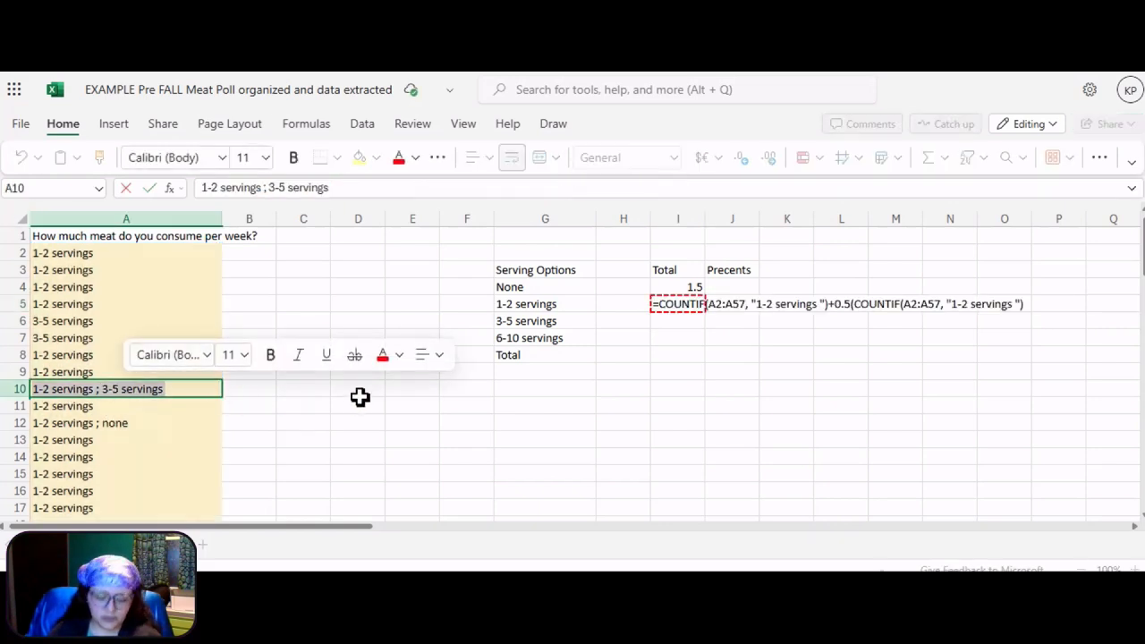
left_click(685, 303)
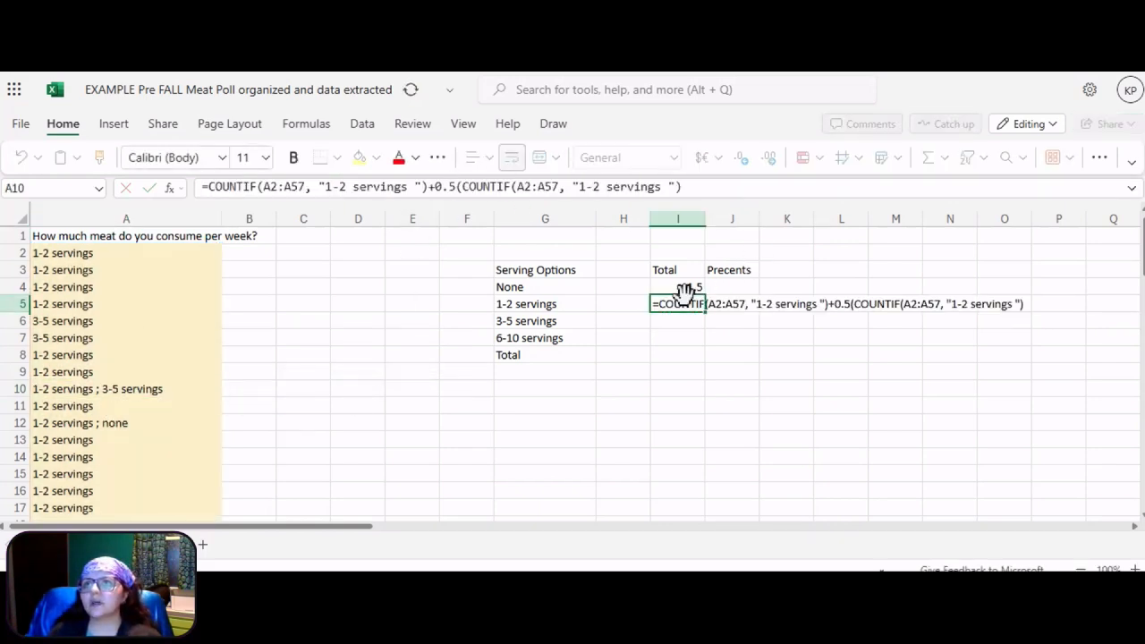
left_click(662, 186)
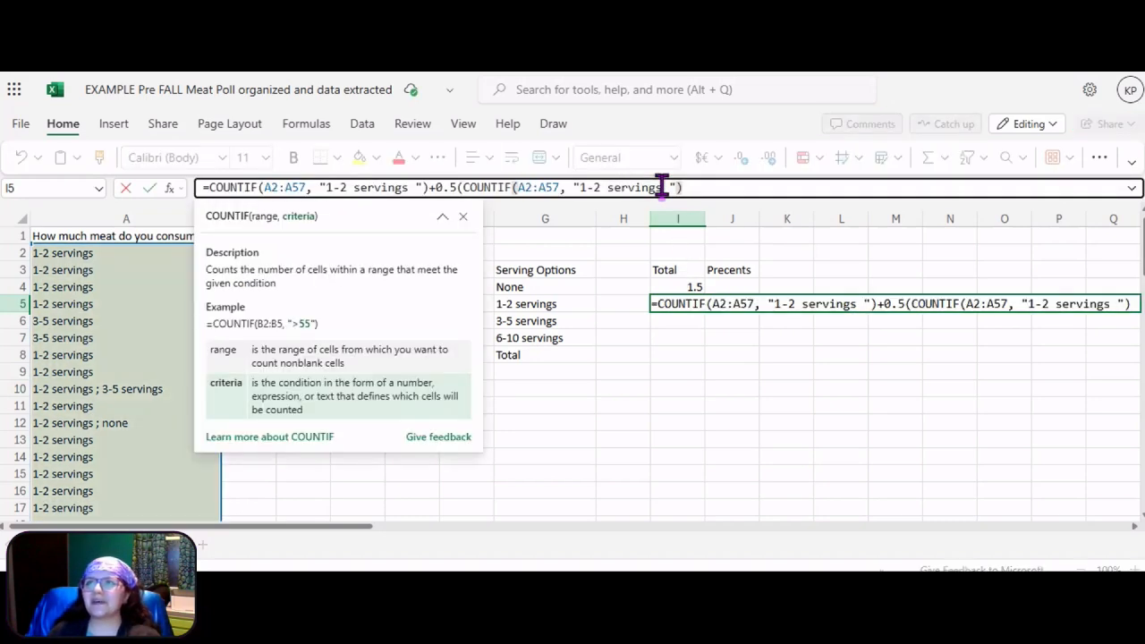
left_click_drag(662, 186, 582, 188)
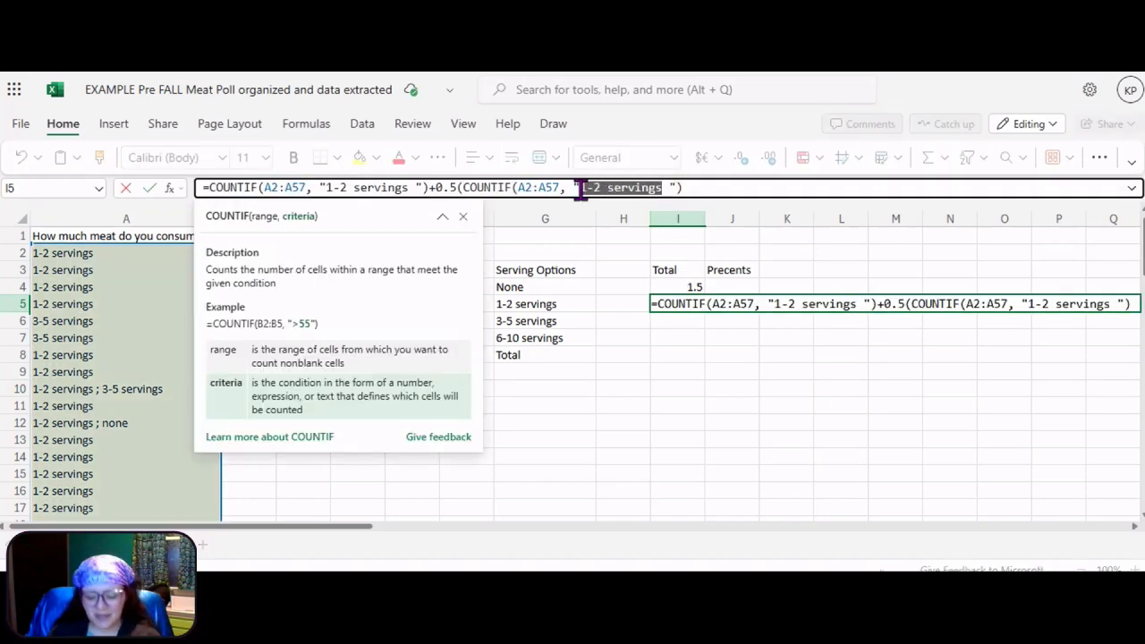
key("ctrl+v")
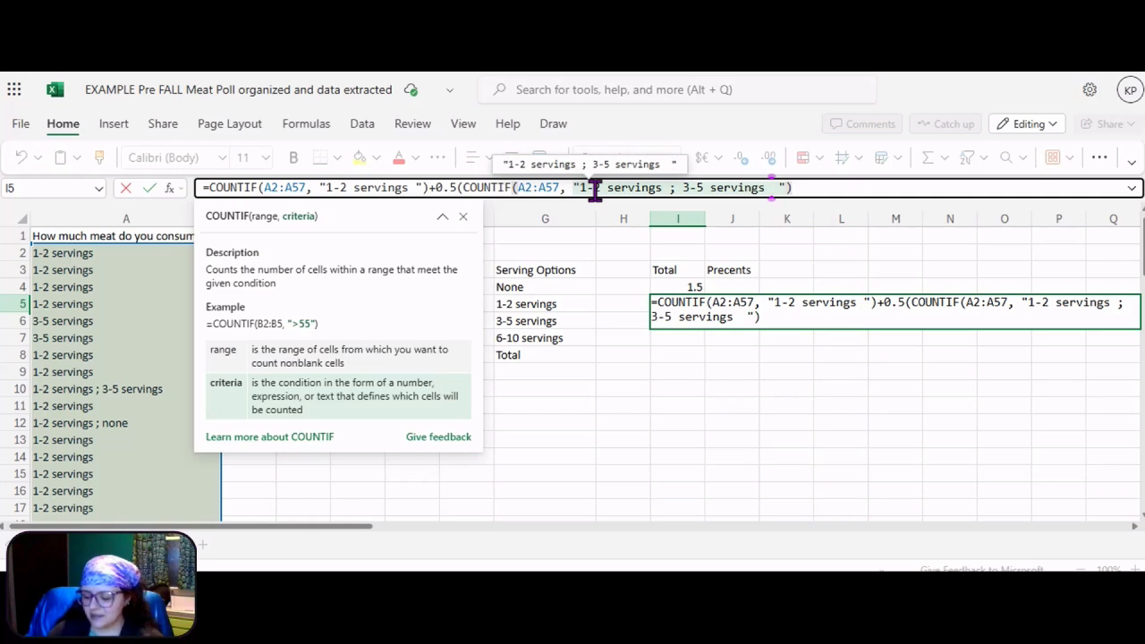
key("Delete")
key("BackSpace")
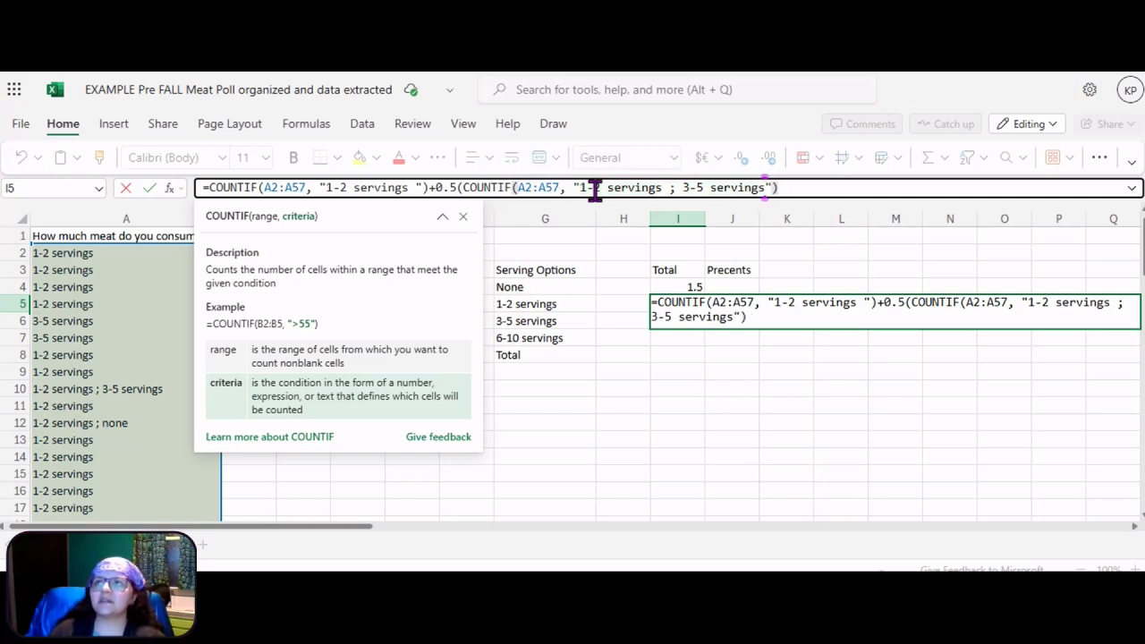
Try to complete I5's formula by adding the missing closing parenthesis at its end
key("Return")
key("Up")
left_click(815, 184)
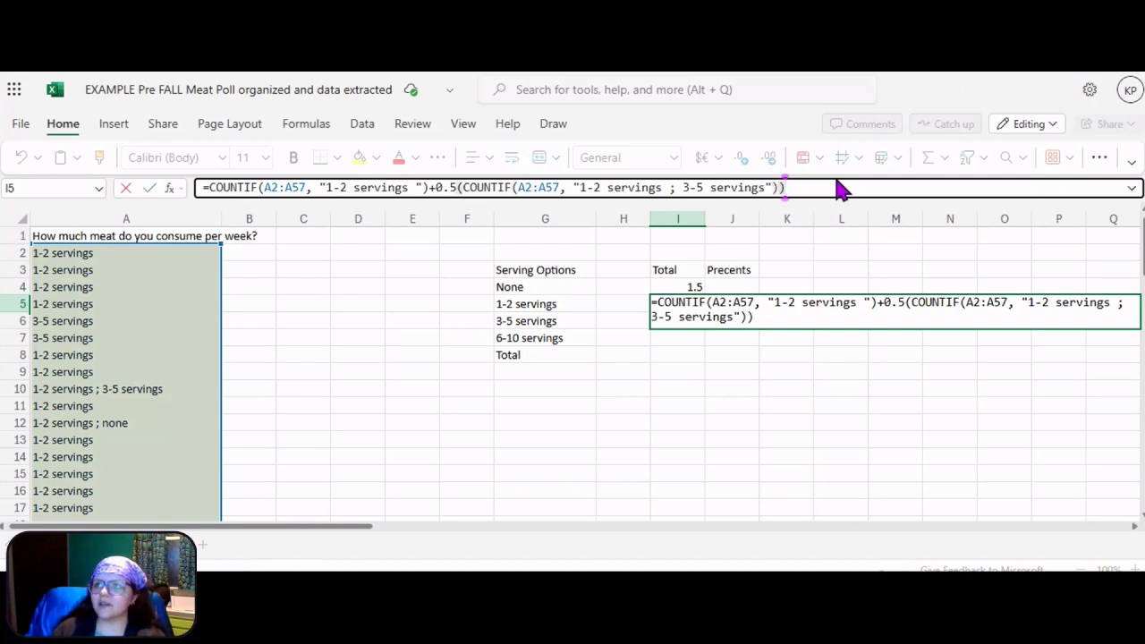
key("Return")
left_click(695, 302)
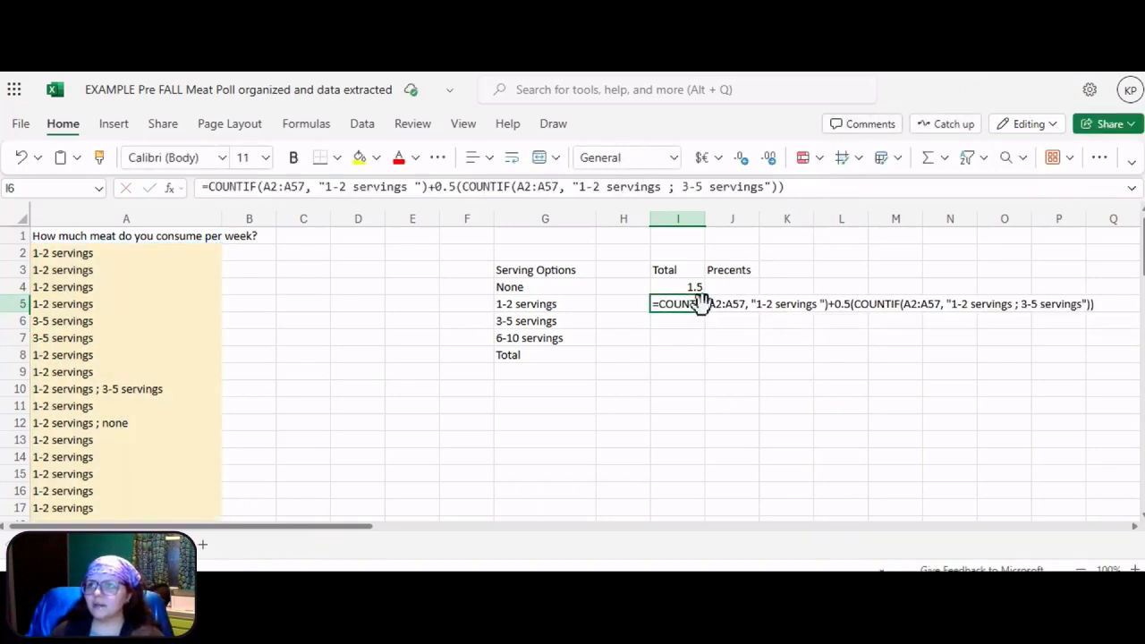
Remove the parentheses around I5's second COUNTIF and multiply it instead with 0.5*COUNTIF
key("ctrl+z")
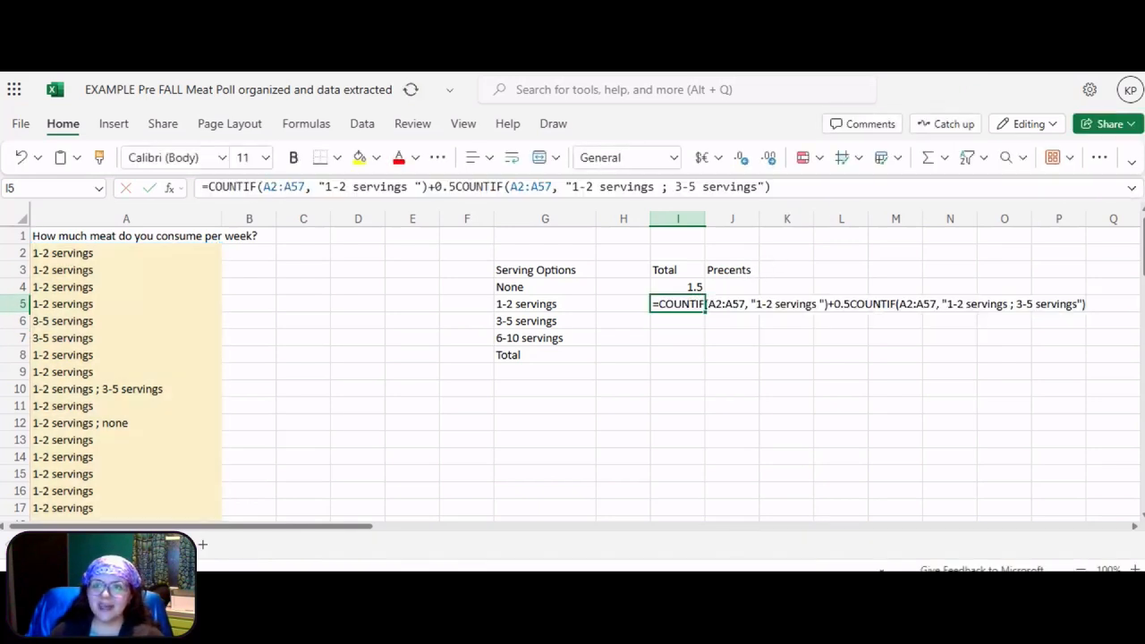
left_click(456, 187)
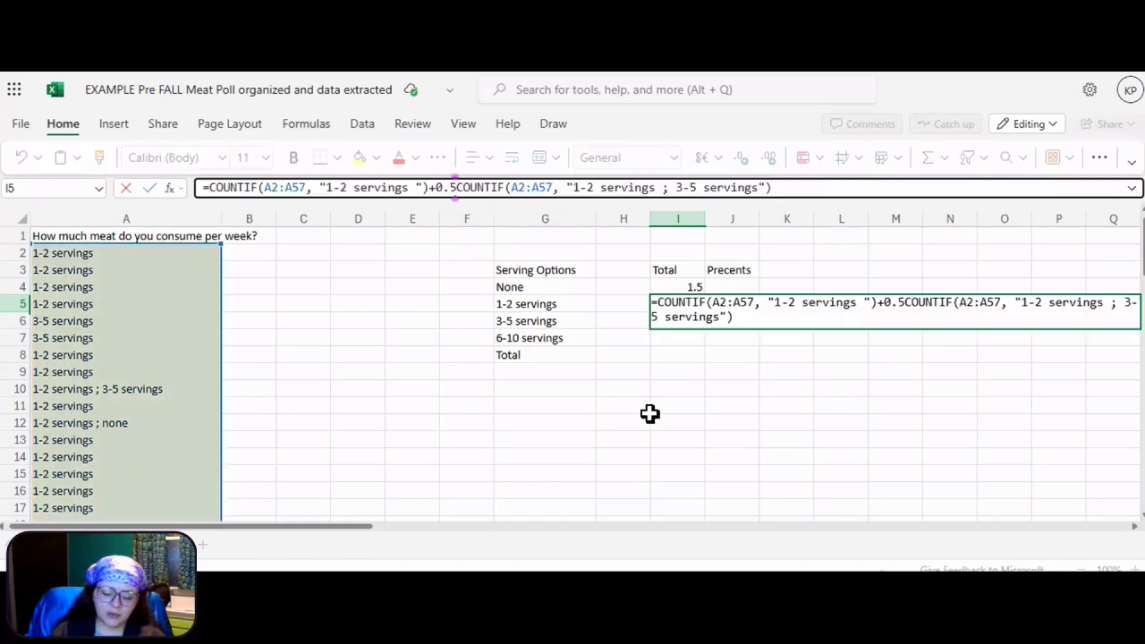
type("*")
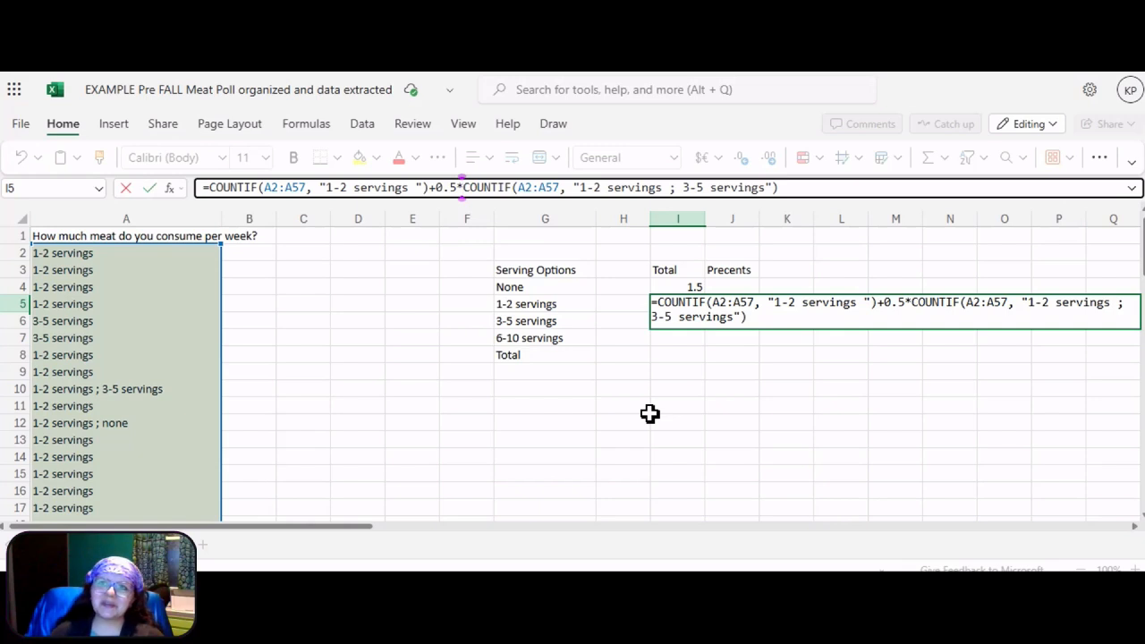
key("Return")
Add a trailing space to the second criterion in I5, making it "1-2 servings ; 3-5 servings "
key("Up")
left_click(772, 188)
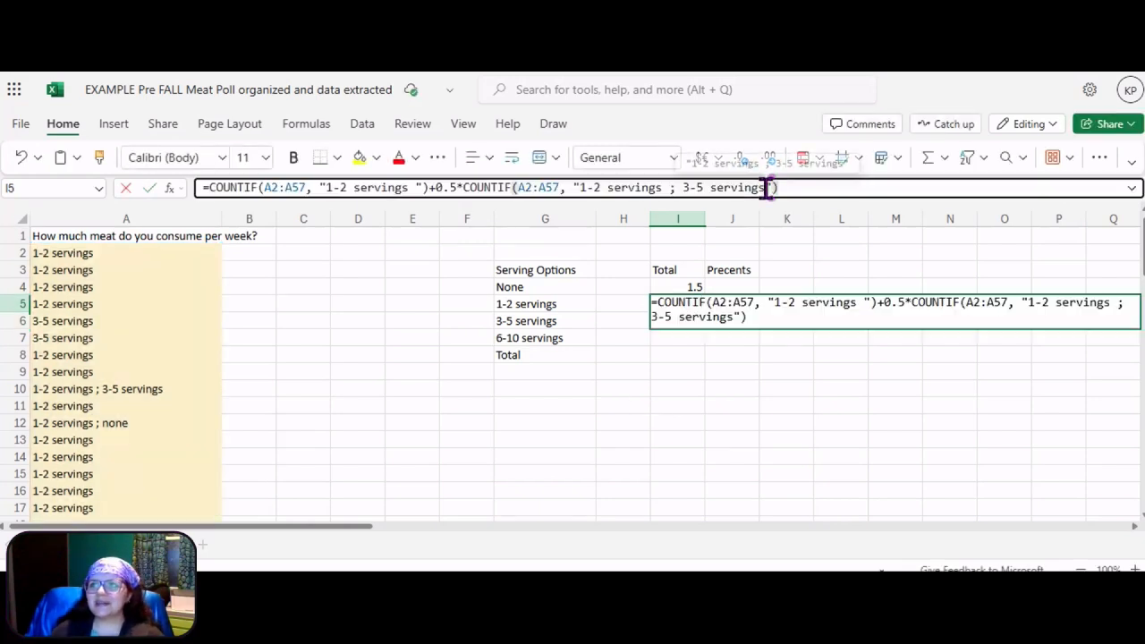
key("Return")
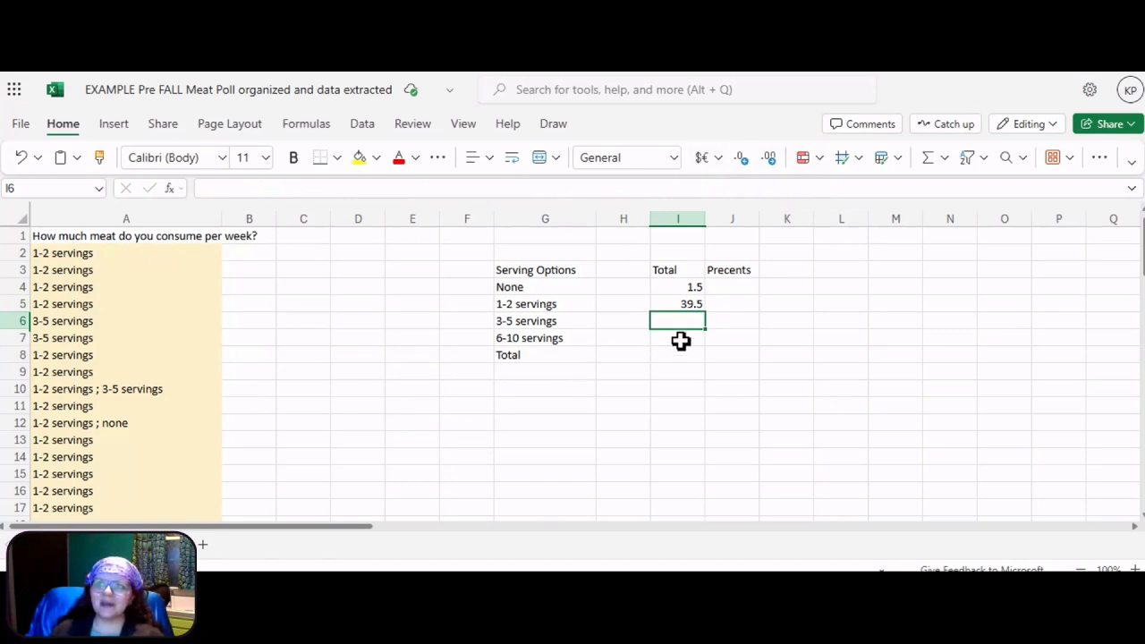
Append a copy of the +0.5*COUNTIF(A2:A57, "1-2 servings ; 3-5 servings ") term to the end of I5's formula
left_click(707, 301)
left_click(697, 302)
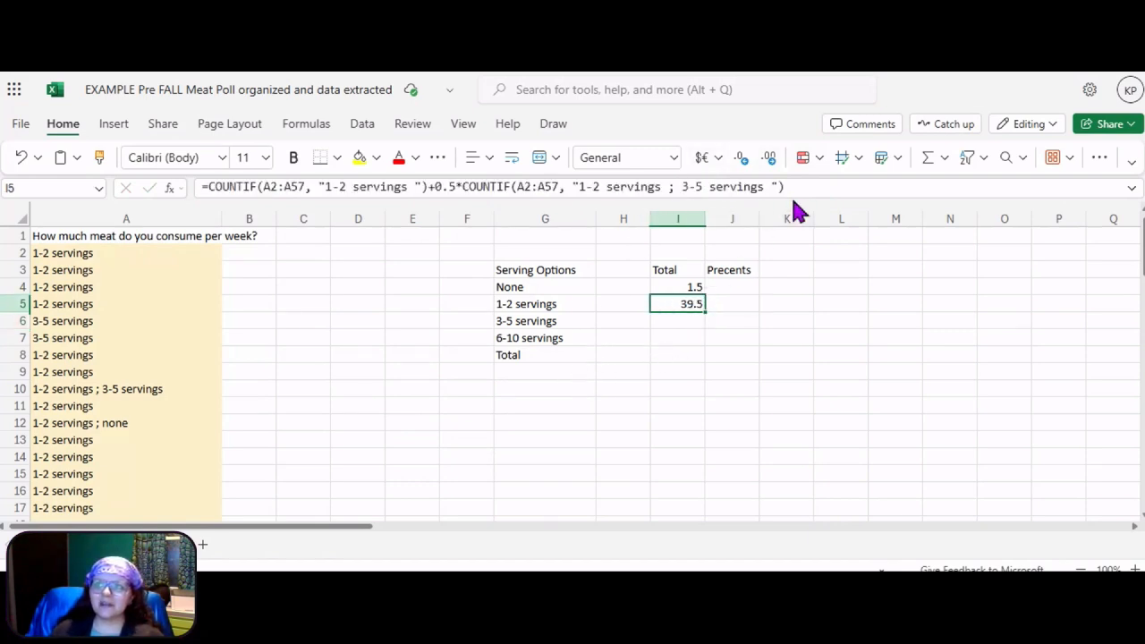
left_click(435, 188)
left_click_drag(435, 188, 918, 187)
key("ctrl+c")
left_click(890, 187)
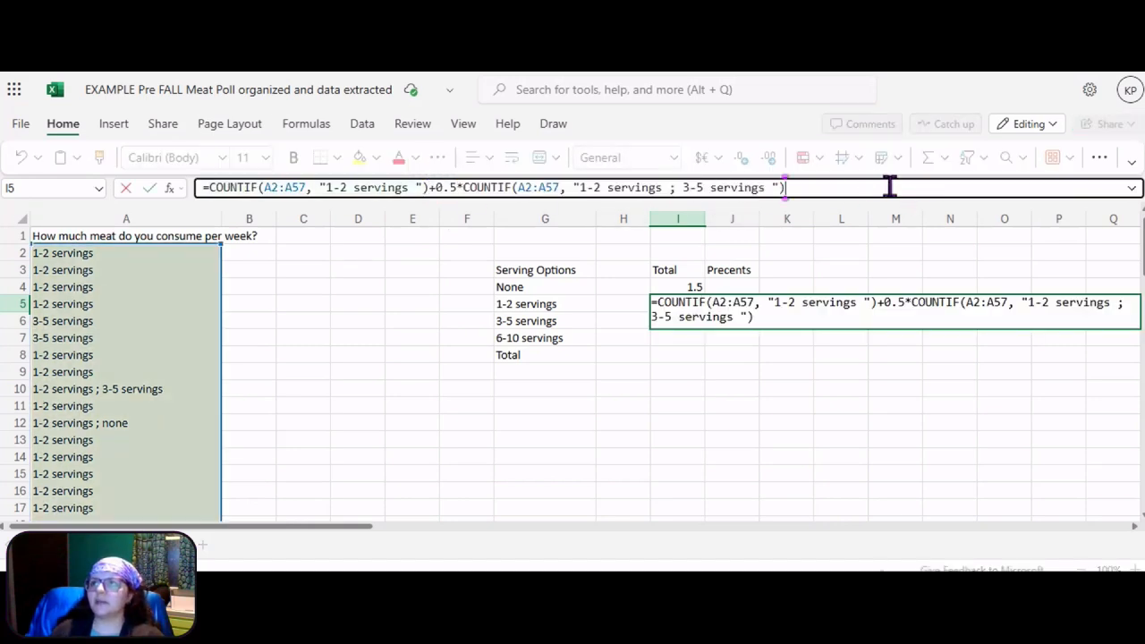
key("ctrl+v")
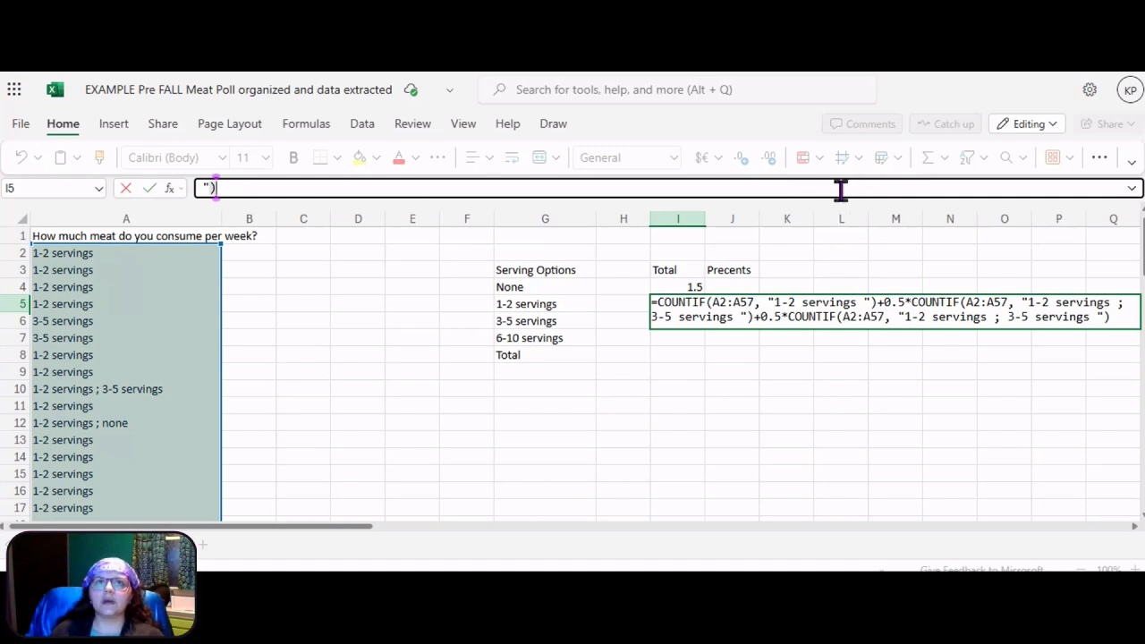
left_click(870, 303)
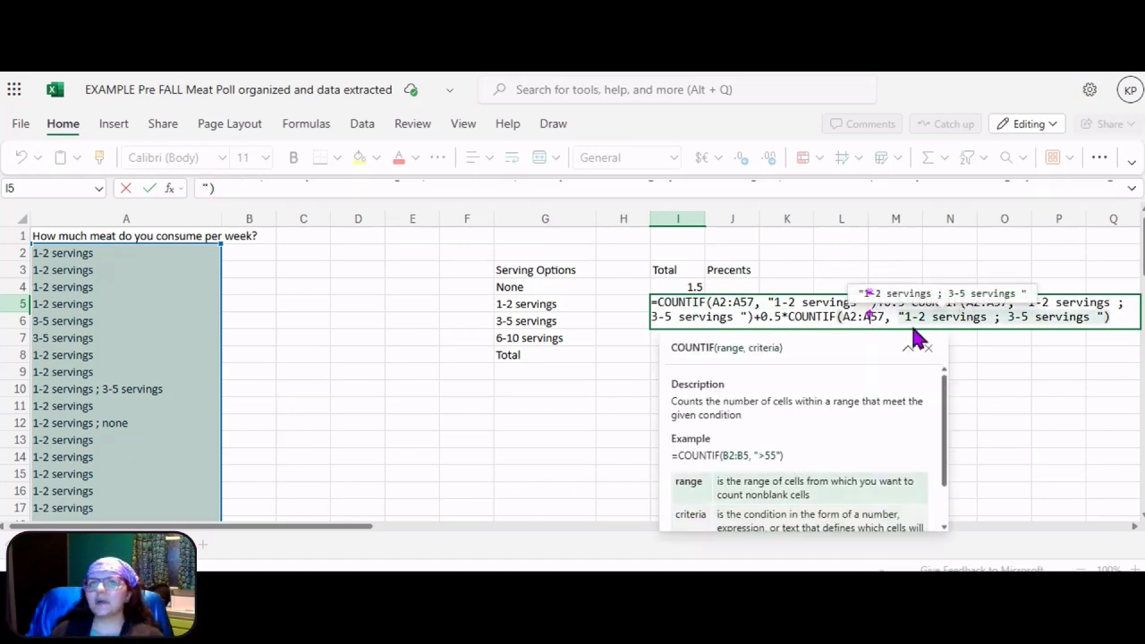
Replace the answer text in I5's third COUNTIF with "1-2 servings ; none" copied from A12, keeping the trailing space before the closing quote
triple_click(117, 427)
key("ctrl+c")
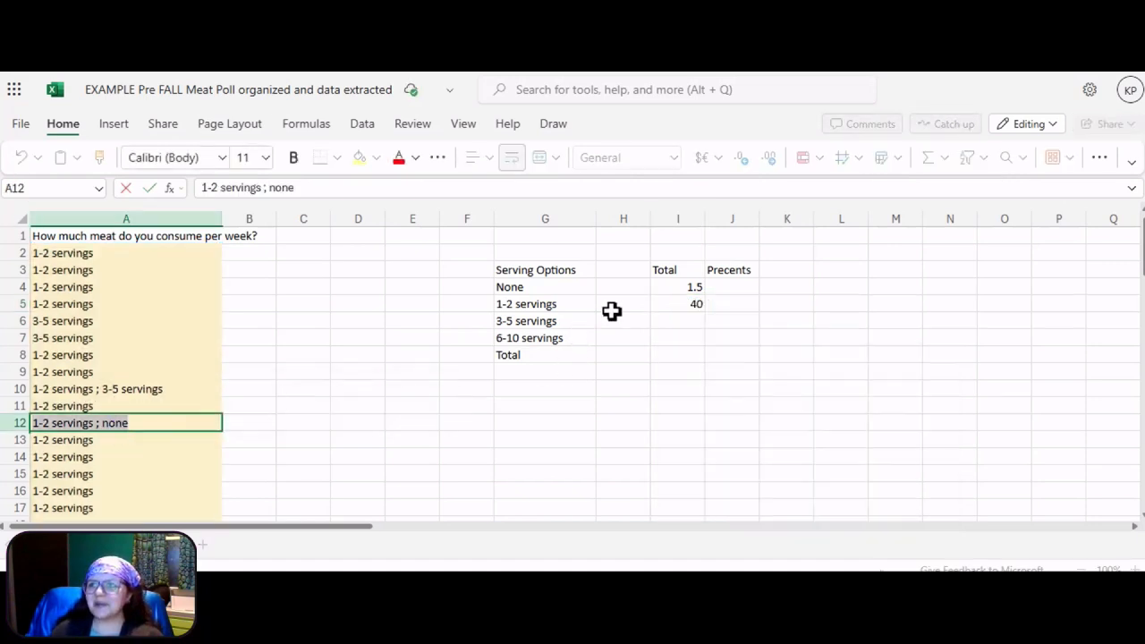
left_click(688, 306)
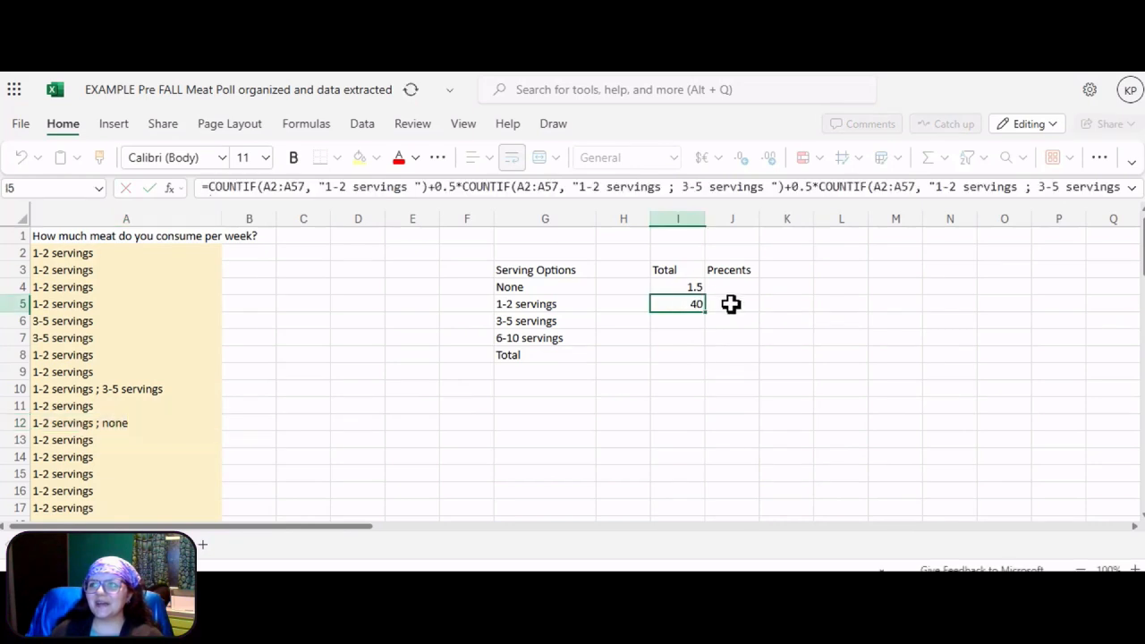
left_click(950, 188)
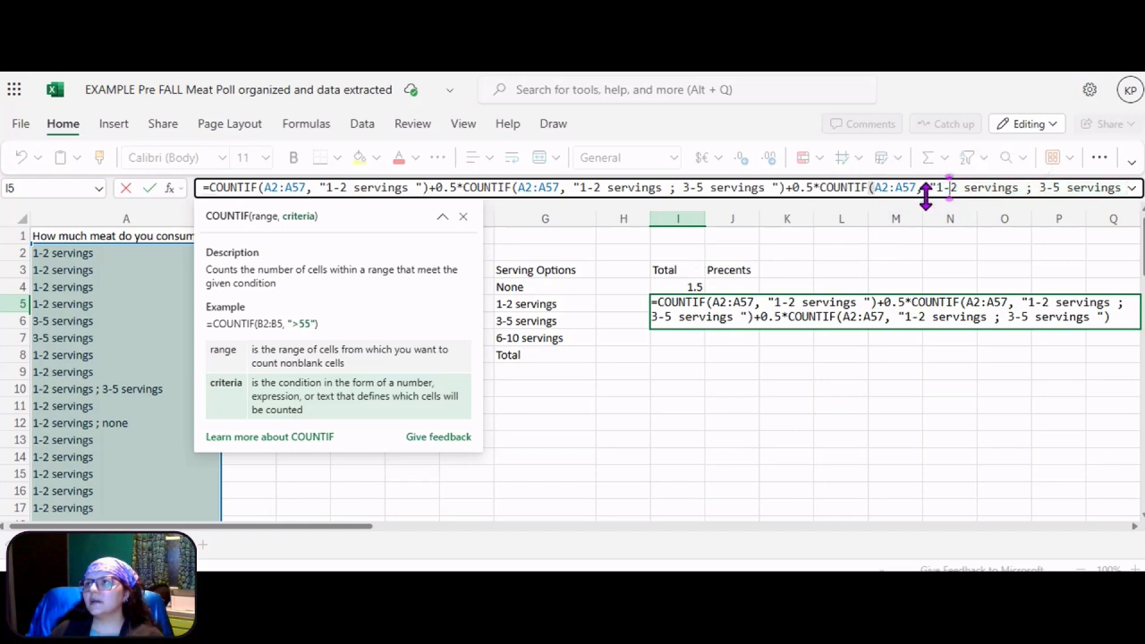
left_click_drag(937, 189, 1123, 188)
key("ctrl+v")
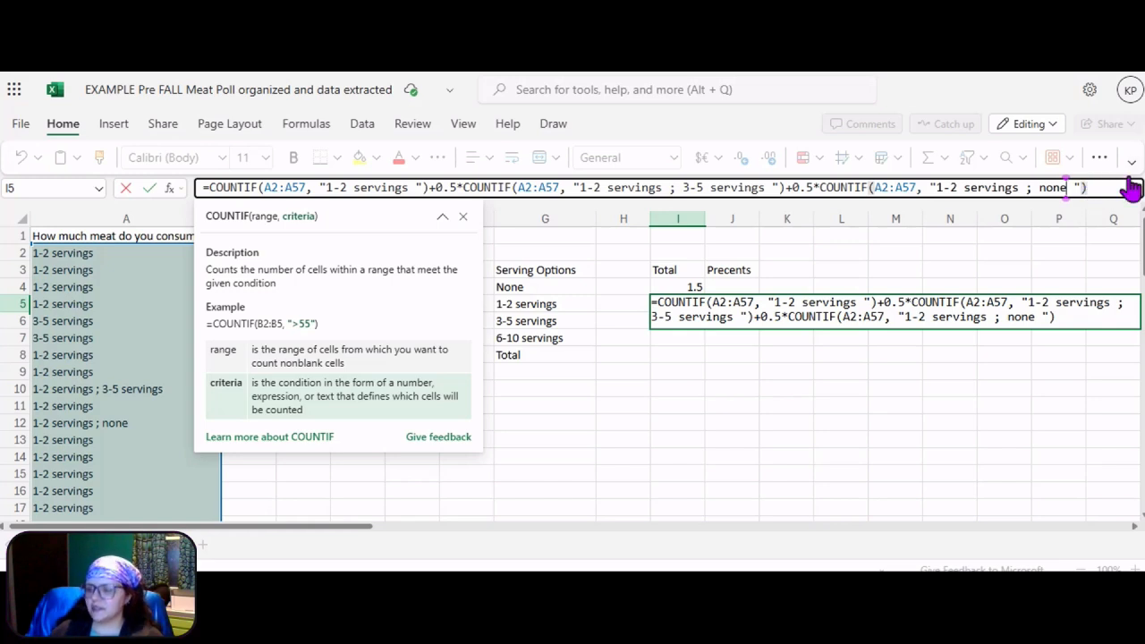
key("Return")
Compare the answer text in A12 with I5's last criterion and remove its trailing space, leaving "1-2 servings ; none"
left_click(673, 303)
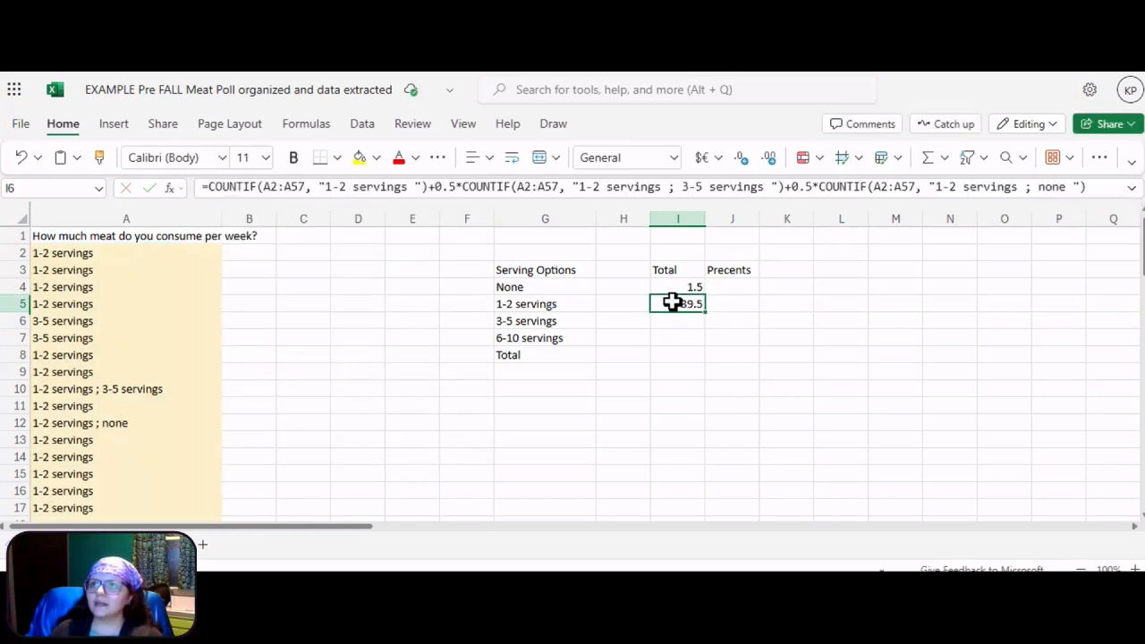
left_click(1031, 188)
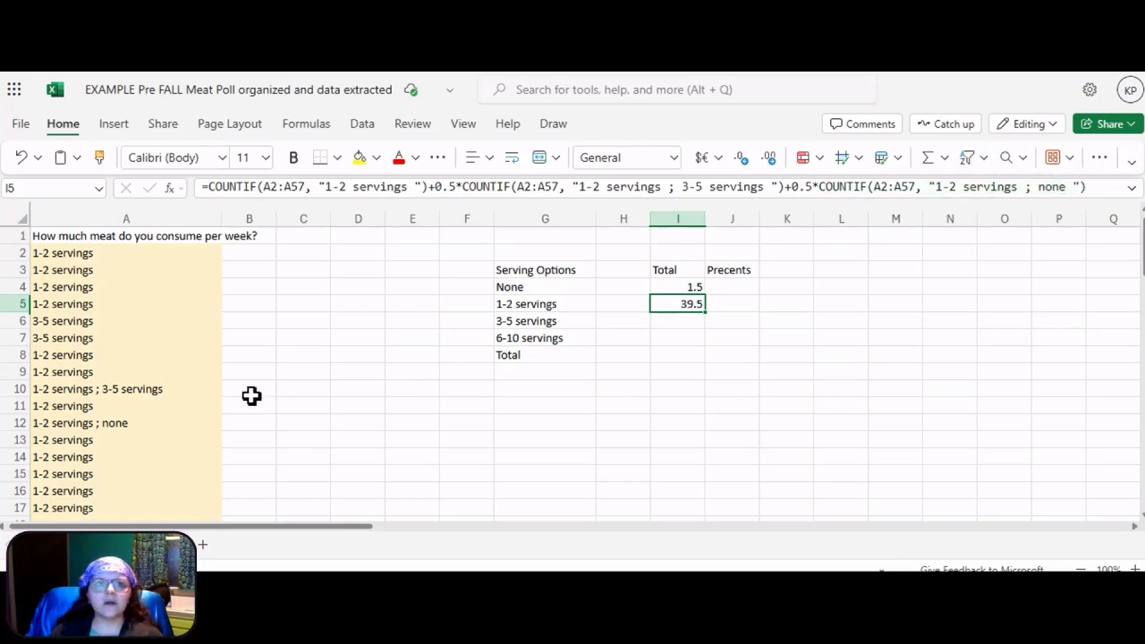
left_click(168, 430)
double_click(163, 424)
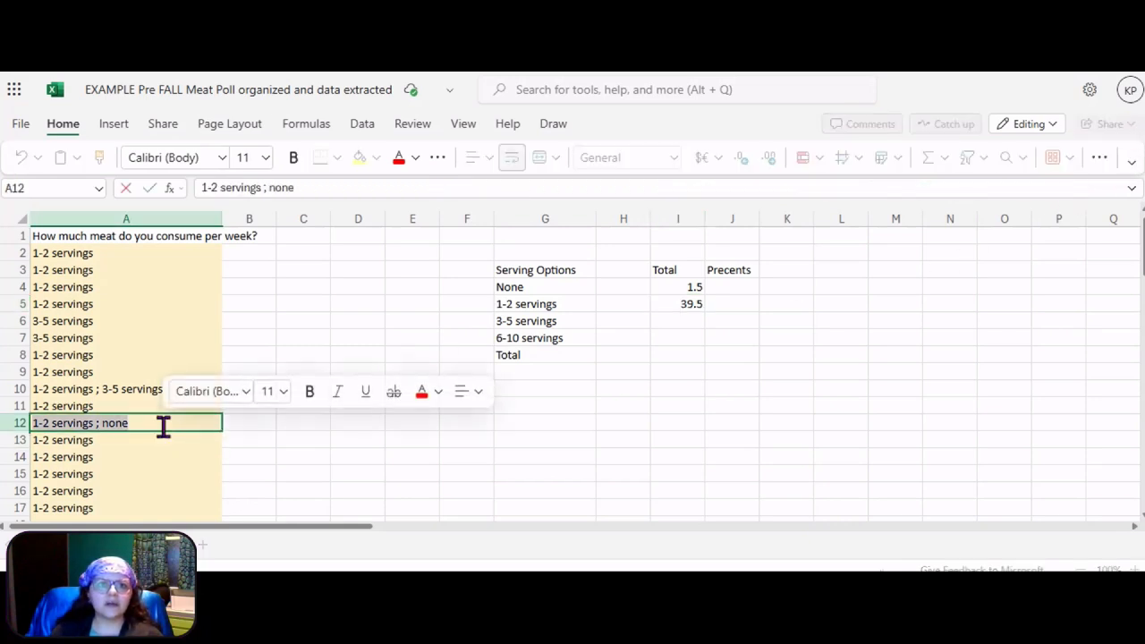
left_click(691, 304)
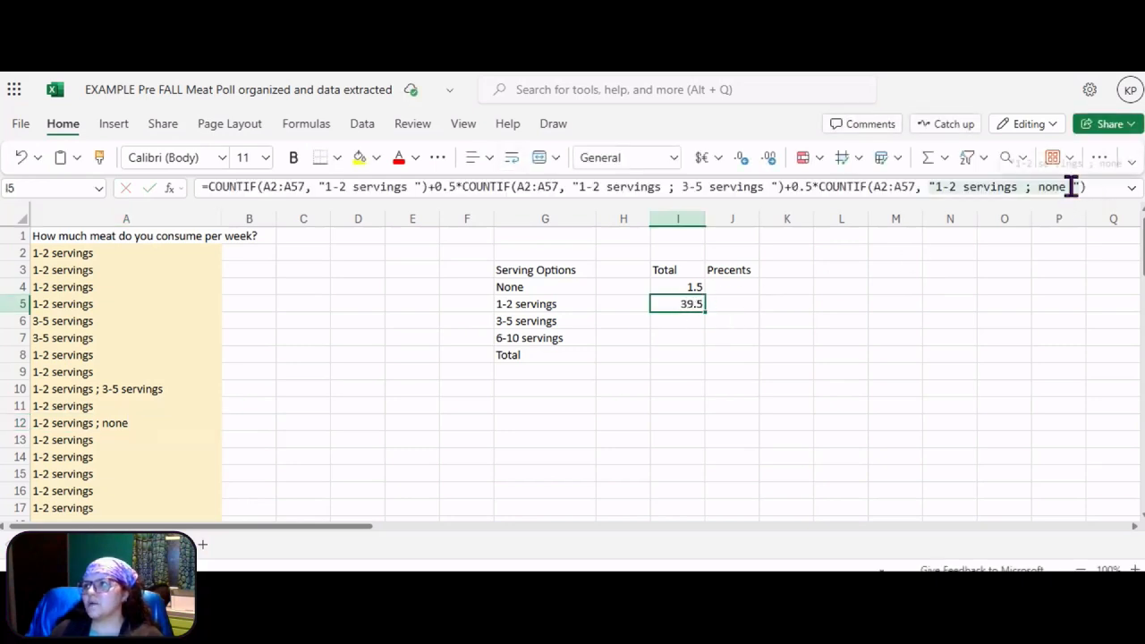
left_click(1081, 188)
key("BackSpace")
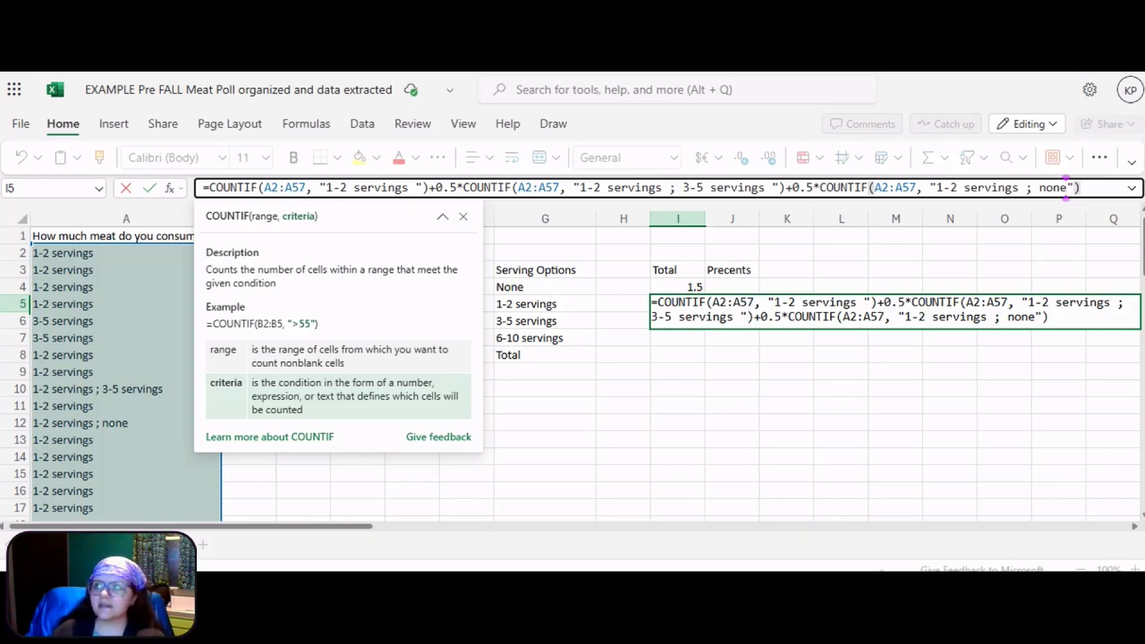
key("Return")
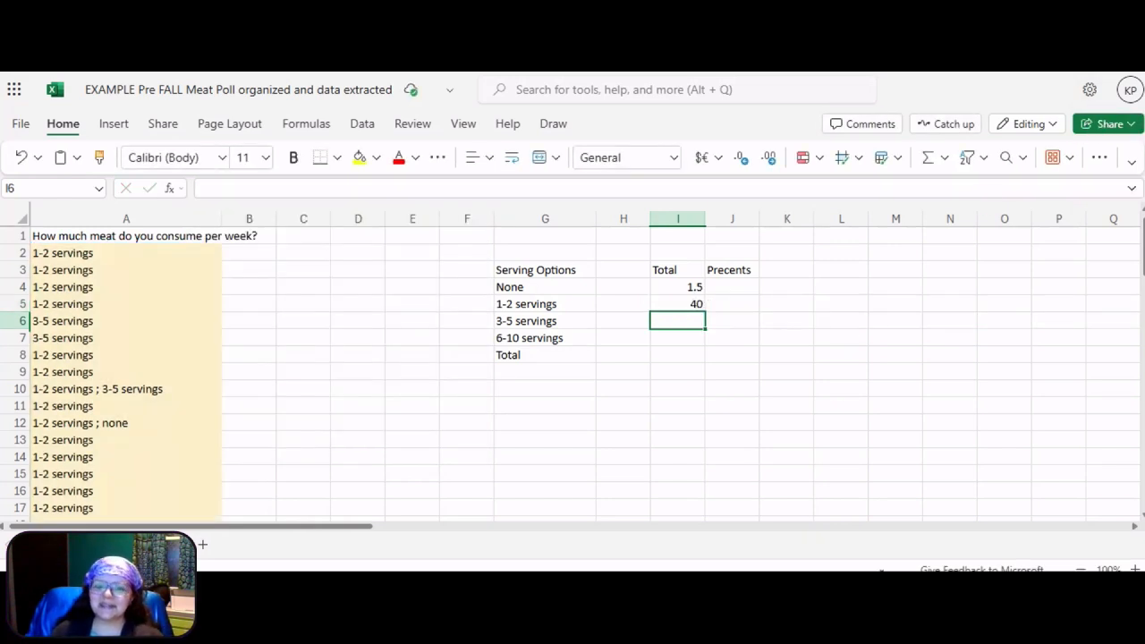